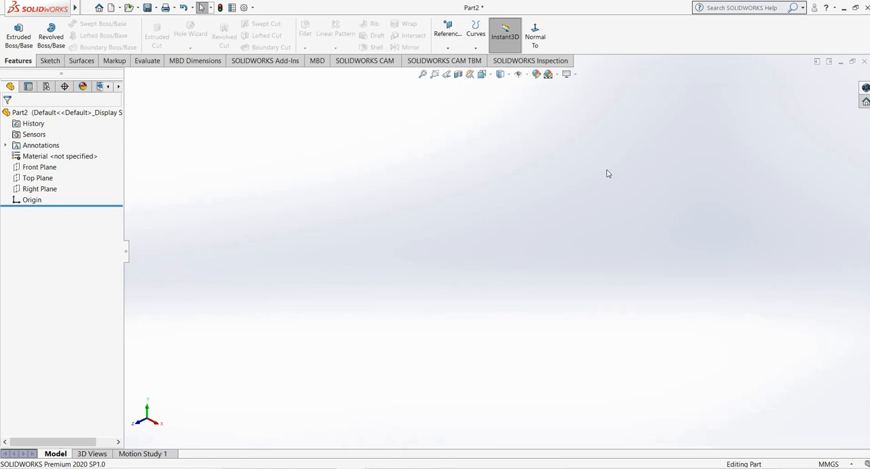
- Sketch a center rectangle about 126 mm wide and 113 mm high on the Front Plane, centred on the origin, and exit the sketch
left_click(39, 167)
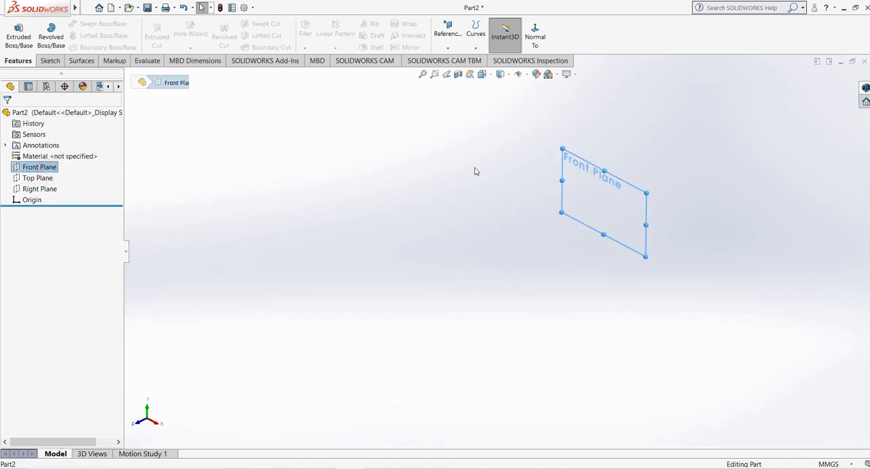
left_click(50, 60)
left_click(14, 31)
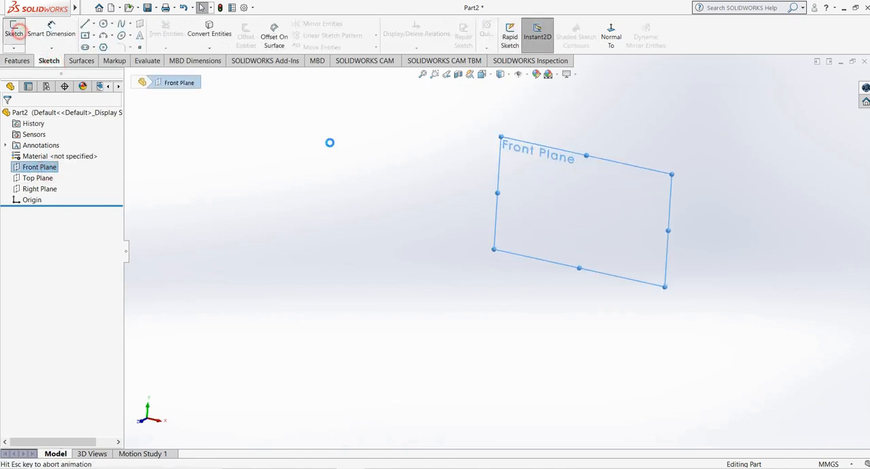
left_click(85, 34)
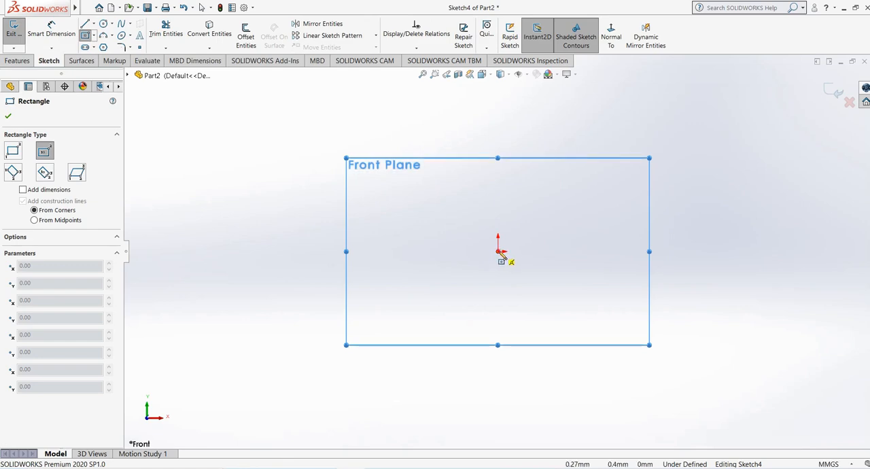
left_click(500, 253)
left_click(605, 348)
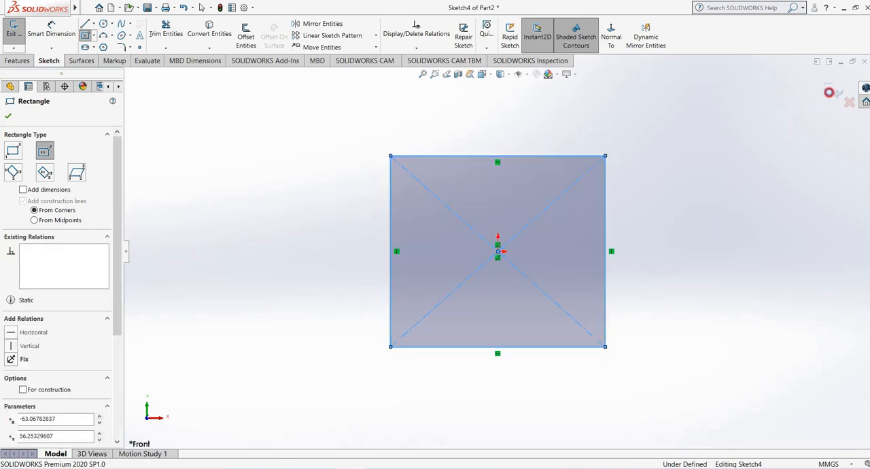
left_click(833, 90)
middle_click_drag(435, 258, 363, 289)
scroll(362, 289, "up", 3)
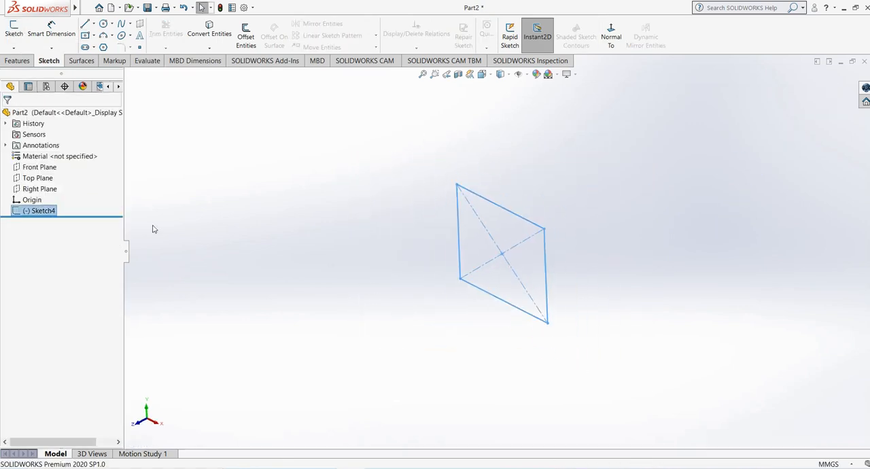
- Create a reference plane offset 150 mm from the Front Plane
left_click(28, 167)
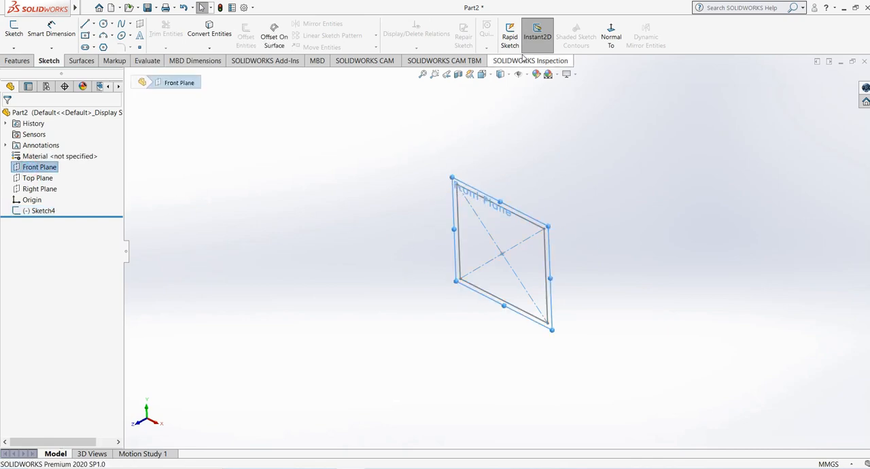
left_click(17, 61)
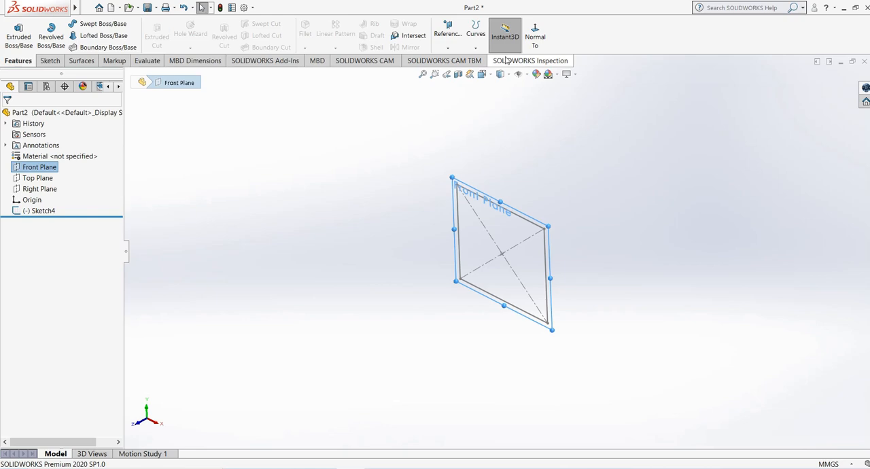
left_click(449, 42)
left_click(457, 61)
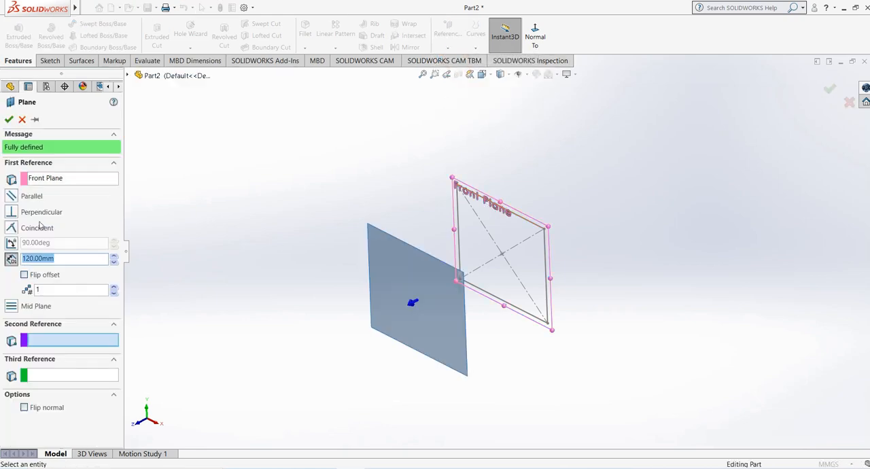
left_click(115, 258)
left_click(115, 257)
left_click(115, 258)
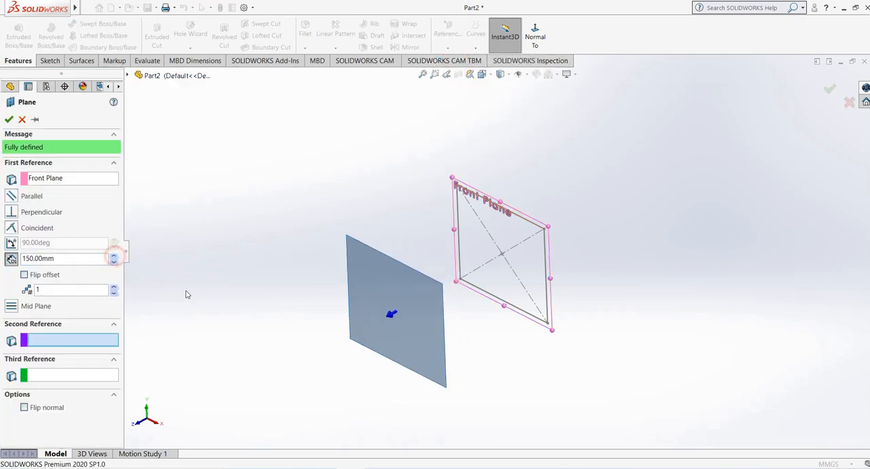
left_click(8, 119)
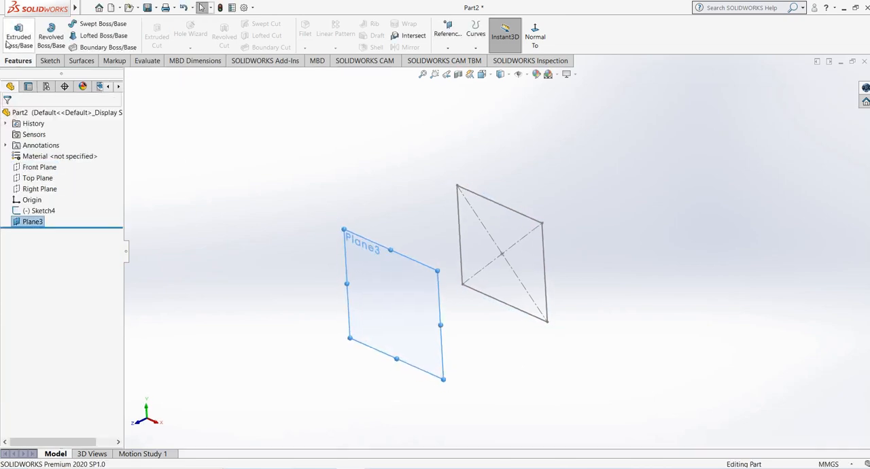
- Sketch an origin-centred rectangle about 110 mm wide and 75 mm high on the new offset plane, exit the sketch and hide the plane
left_click(51, 60)
left_click(16, 32)
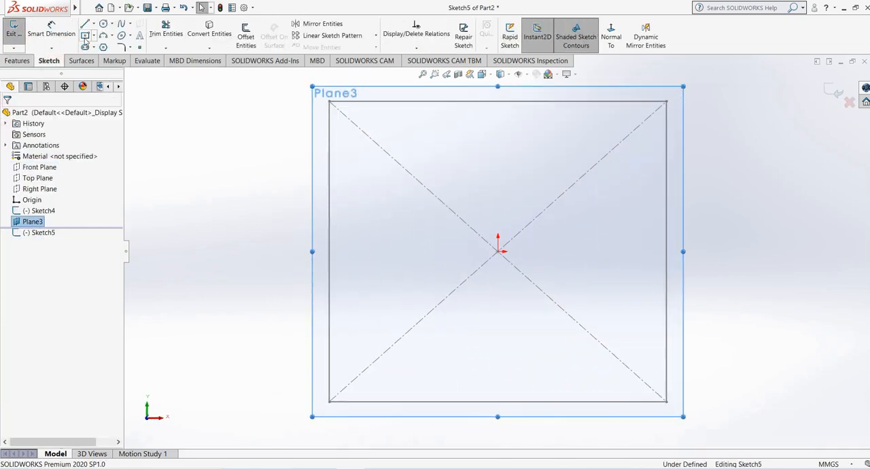
left_click(85, 35)
left_click(500, 252)
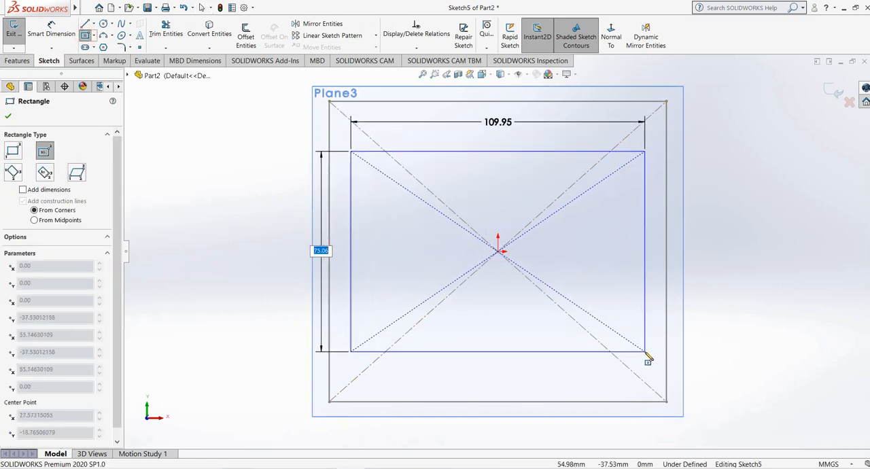
left_click(645, 352)
mouse_move(626, 225)
middle_mouse_down()
mouse_move(379, 307)
mouse_move(446, 152)
middle_mouse_up()
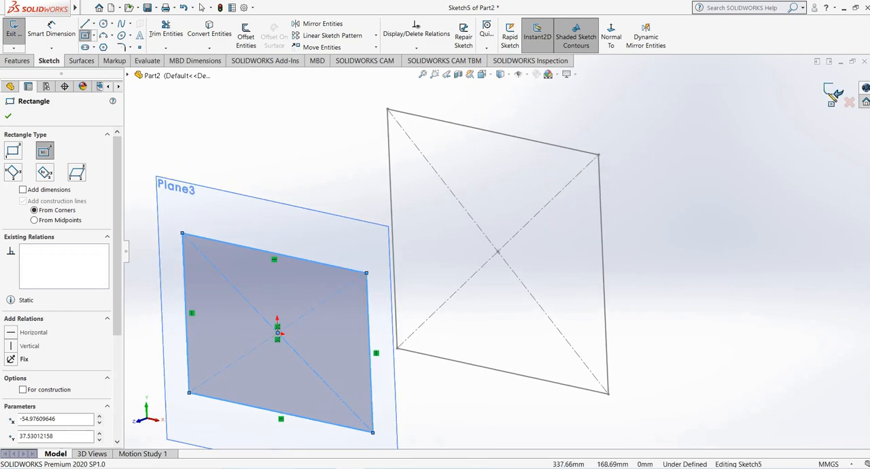
left_click(833, 93)
middle_click_drag(569, 194, 560, 206)
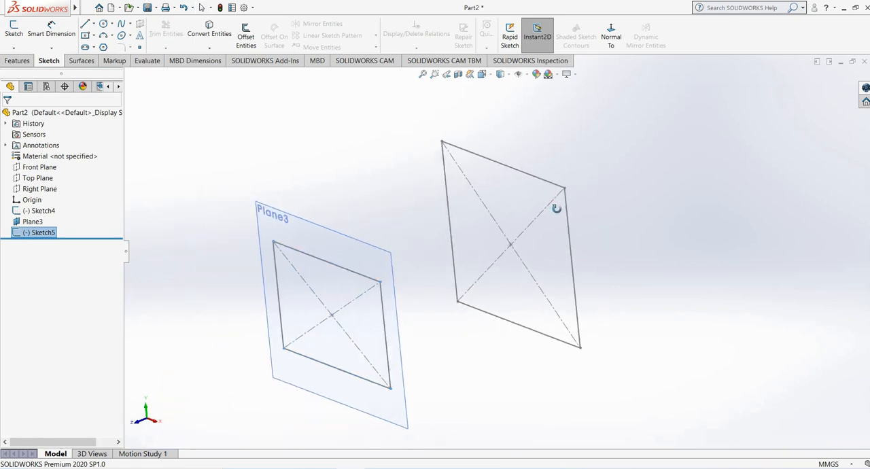
left_click(313, 224)
left_click(364, 197)
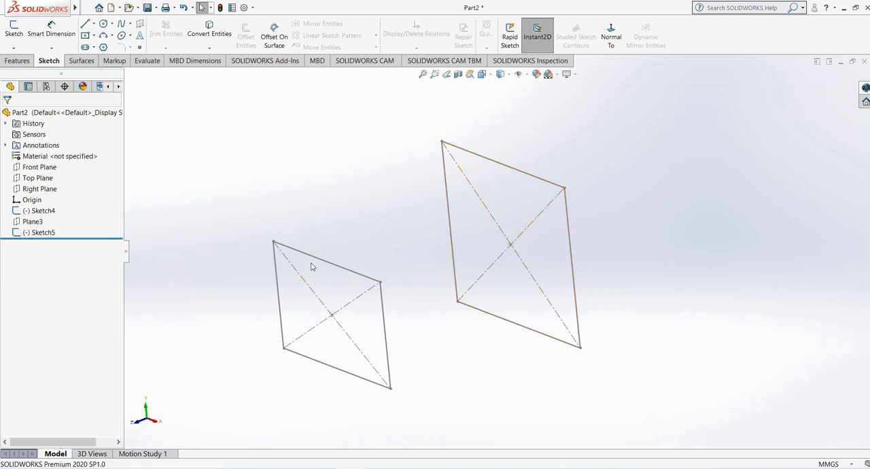
- Create a second reference plane offset 150 mm from Plane3, on the side away from the first rectangle
left_click(18, 223)
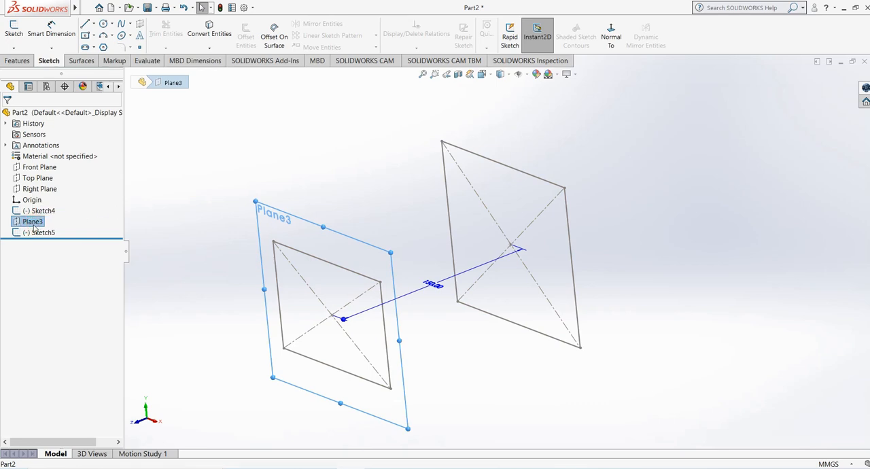
left_click(17, 61)
left_click(448, 47)
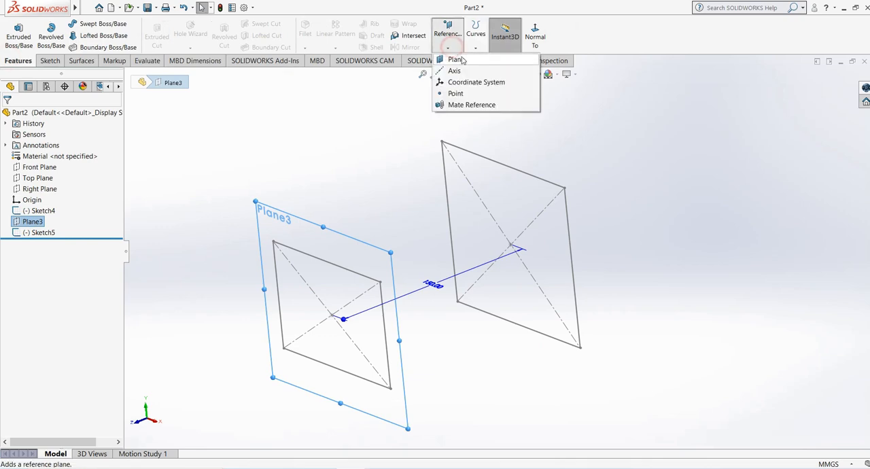
left_click(507, 59)
scroll(308, 191, "up", 3)
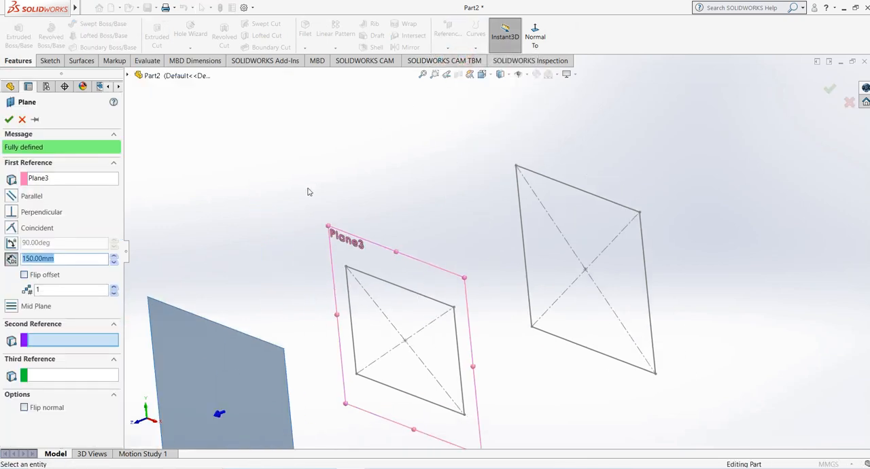
left_click(9, 121)
- Sketch an origin-centred rectangle about 58 mm wide and 105 mm high on Plane4, exit the sketch and hide the plane
left_click(306, 326)
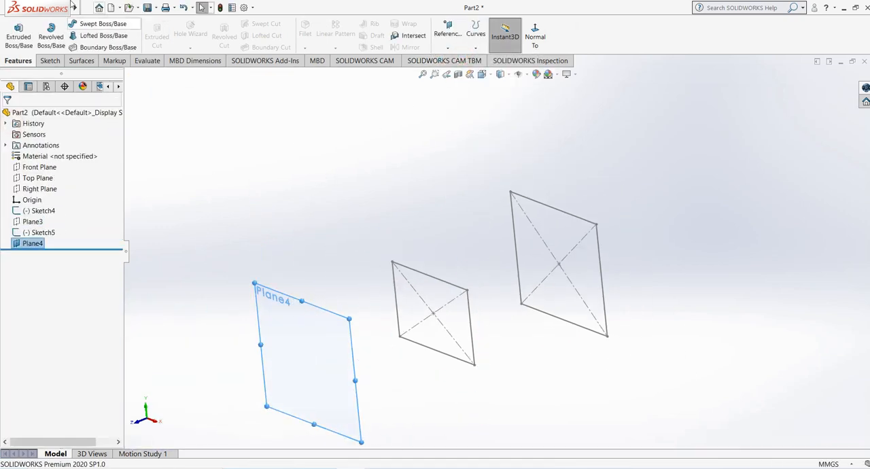
left_click(54, 61)
left_click(13, 30)
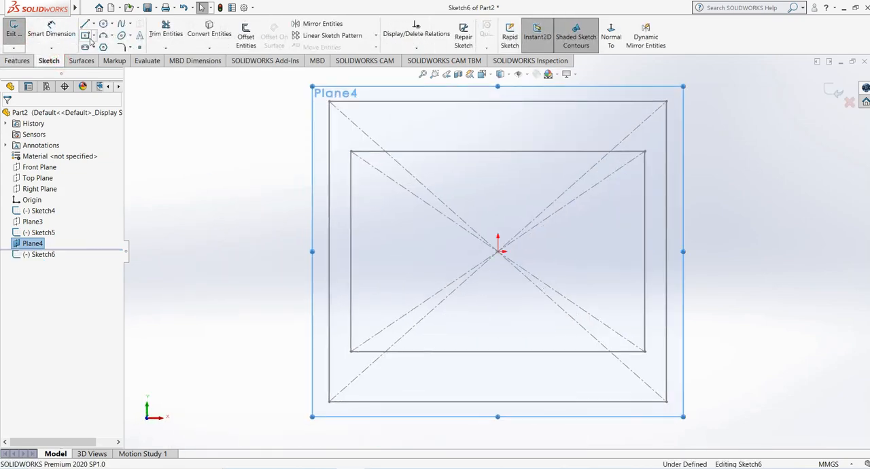
left_click(85, 35)
left_click(501, 252)
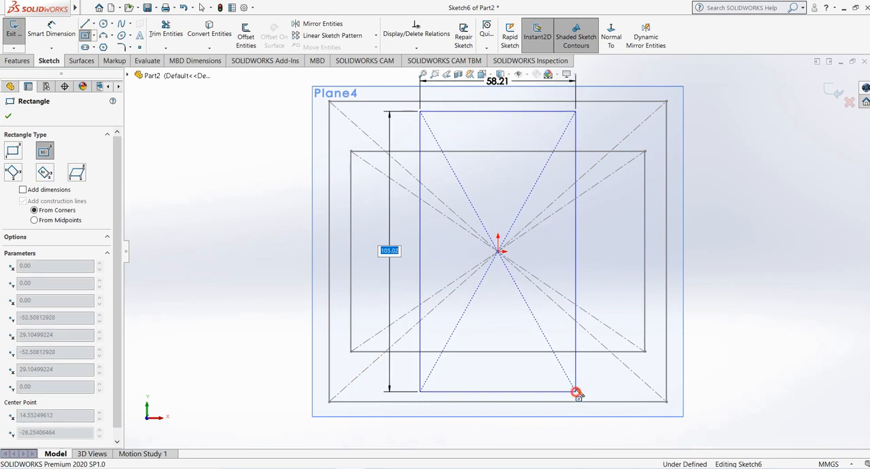
left_click(576, 391)
left_click(837, 92)
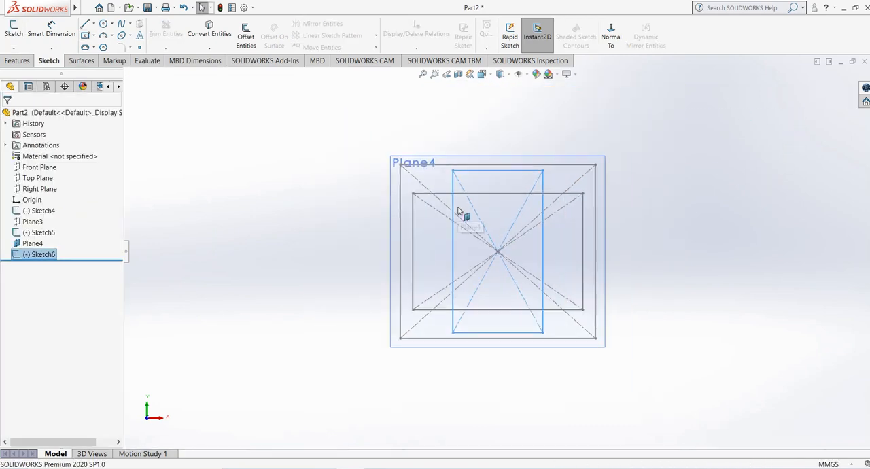
left_click(328, 237)
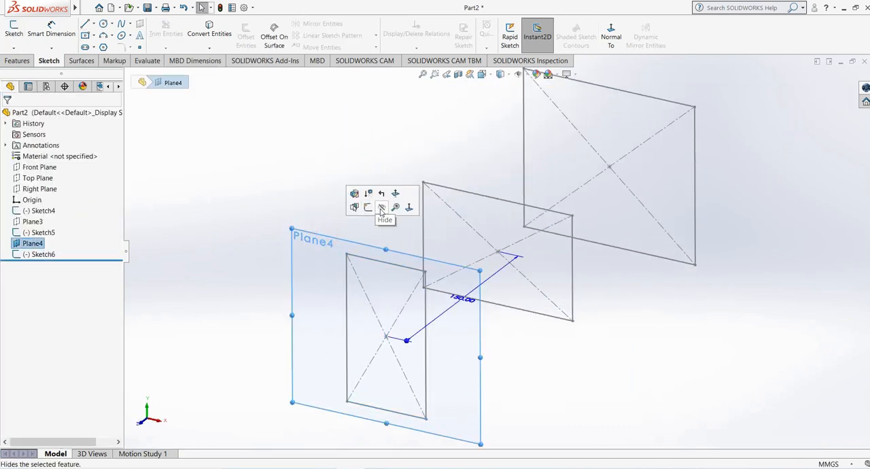
left_click(379, 207)
mouse_move(375, 195)
middle_mouse_down()
mouse_move(344, 212)
mouse_move(398, 197)
mouse_move(426, 174)
middle_mouse_up()
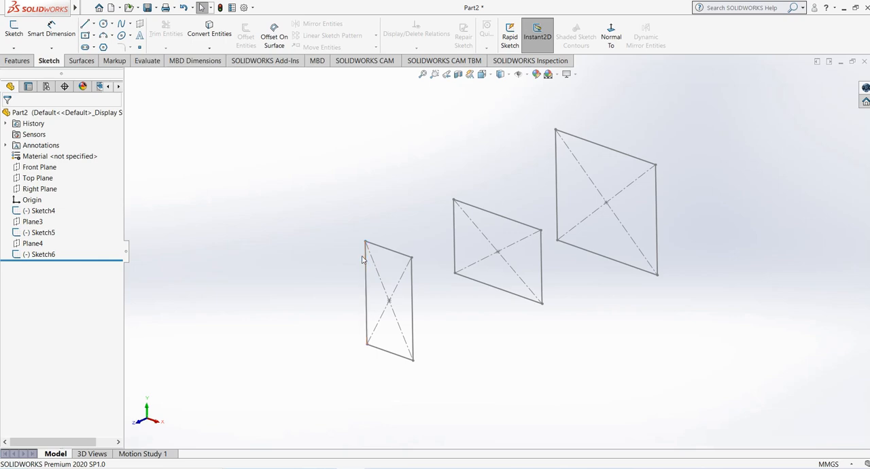
- Start a Lofted Boss/Base with the large Front Plane rectangle and the middle rectangle as profiles, picked near matching corners
mouse_move(490, 163)
middle_mouse_down()
mouse_move(472, 159)
mouse_move(558, 169)
middle_mouse_up()
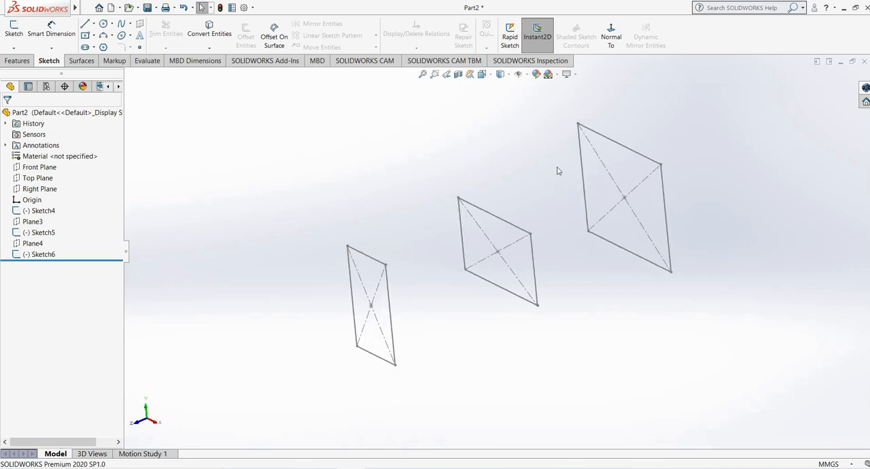
left_click(18, 61)
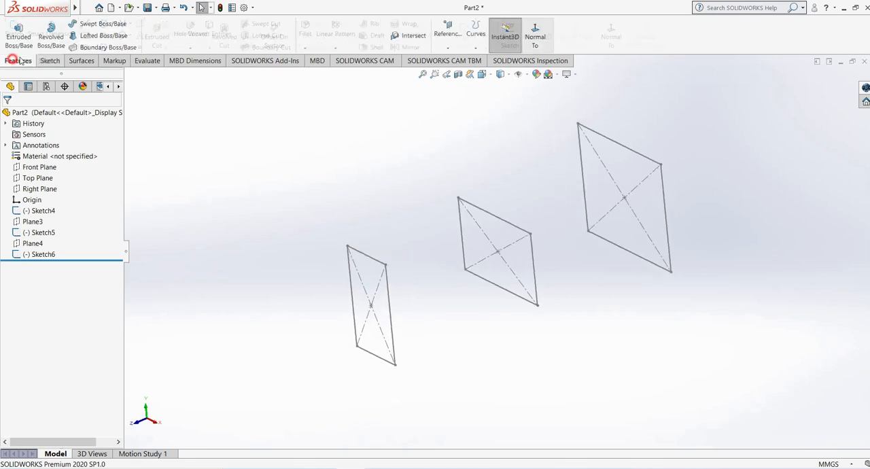
left_click(101, 35)
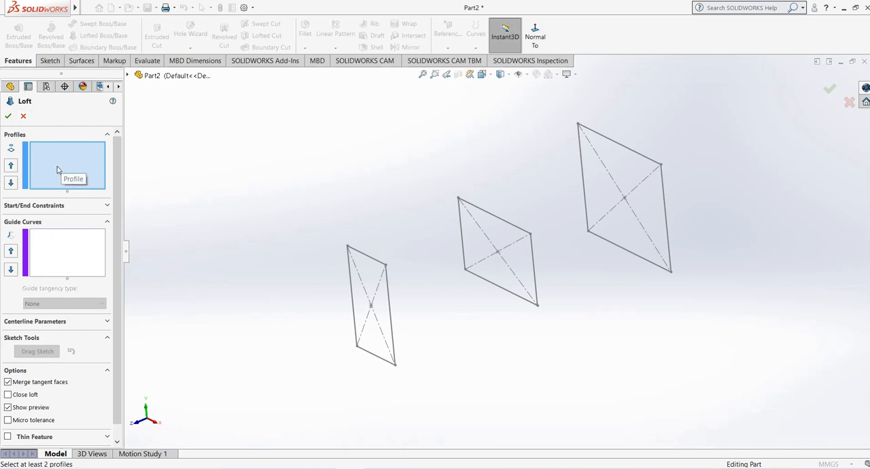
left_click(605, 137)
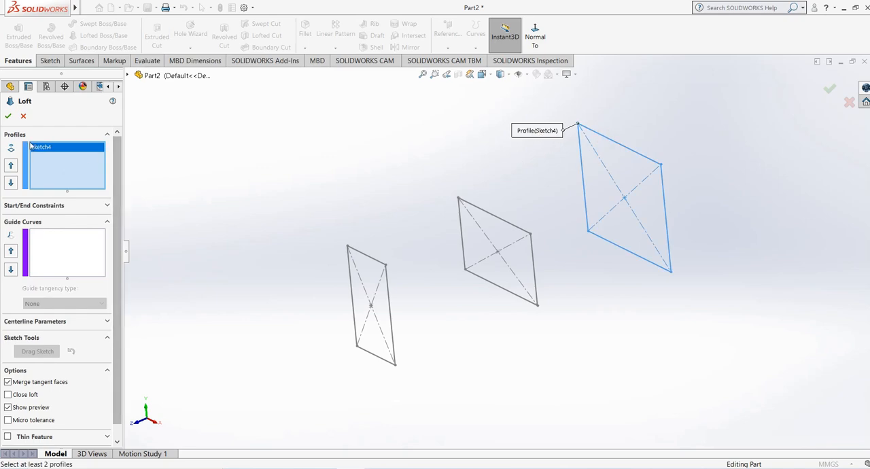
left_click(495, 219)
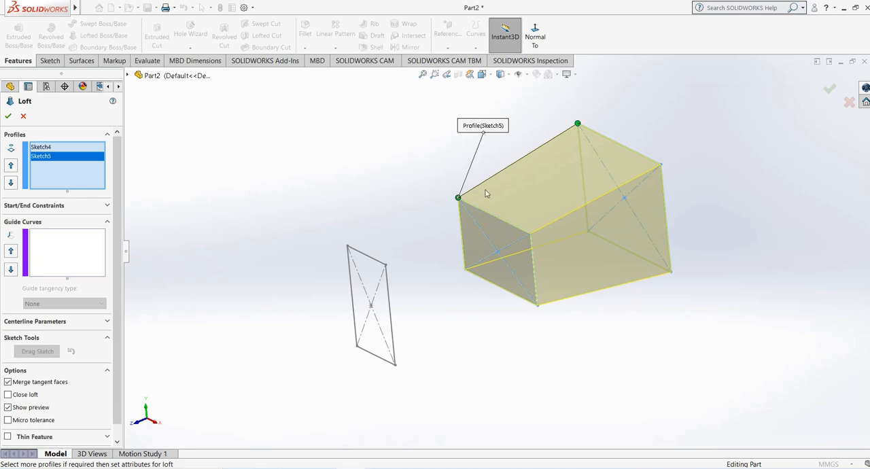
- Try the middle profile's loft connector at the diagonally opposite and adjacent corners, and return it to the corner matching the first profile
mouse_move(485, 191)
middle_mouse_down()
mouse_move(468, 145)
mouse_move(480, 198)
middle_mouse_up()
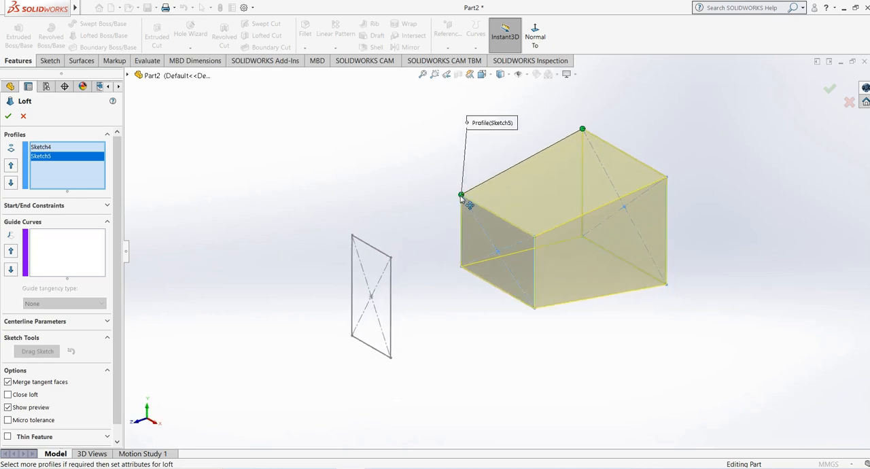
left_click_drag(460, 195, 535, 310)
left_click(462, 194)
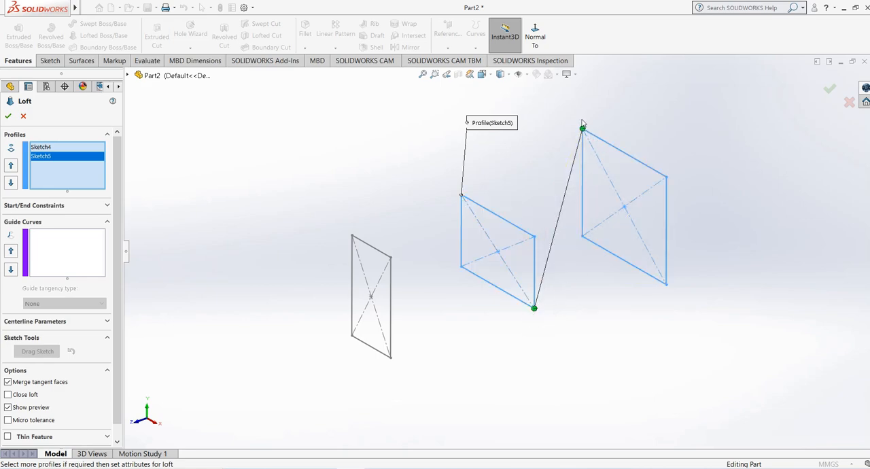
left_click_drag(535, 309, 535, 237)
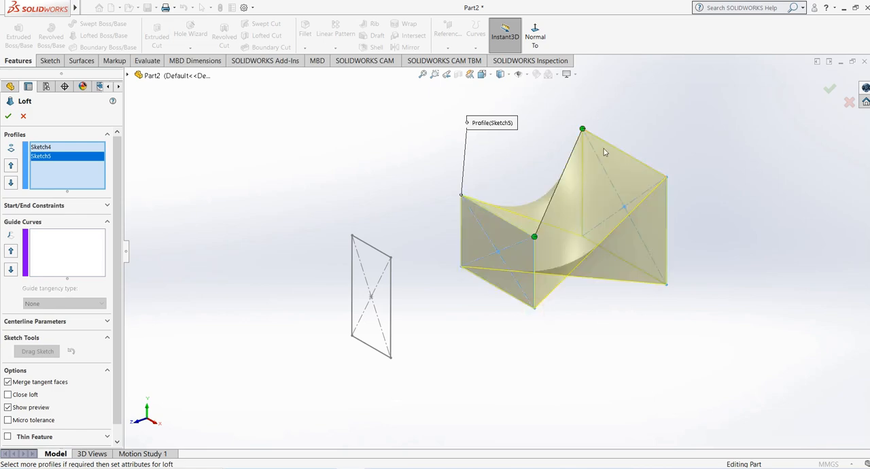
left_click_drag(535, 237, 463, 196)
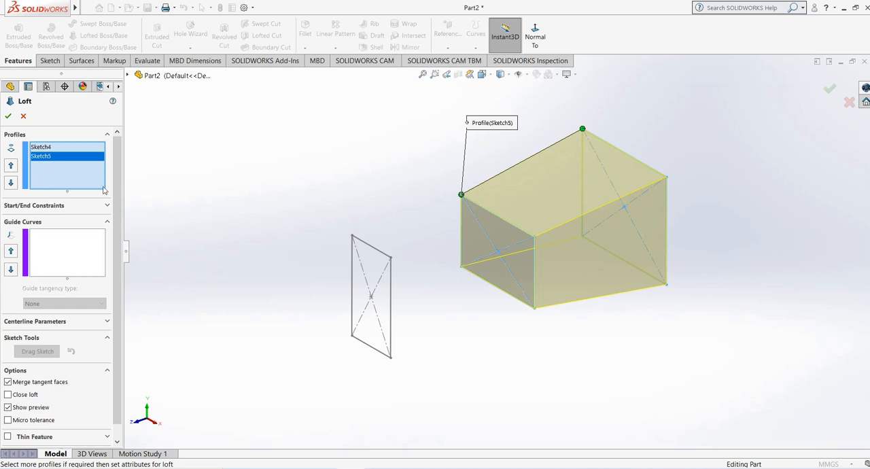
- Add the narrow rectangle on Plane4 as the third loft profile, aligned with the other profiles' matching corners
left_click(375, 251)
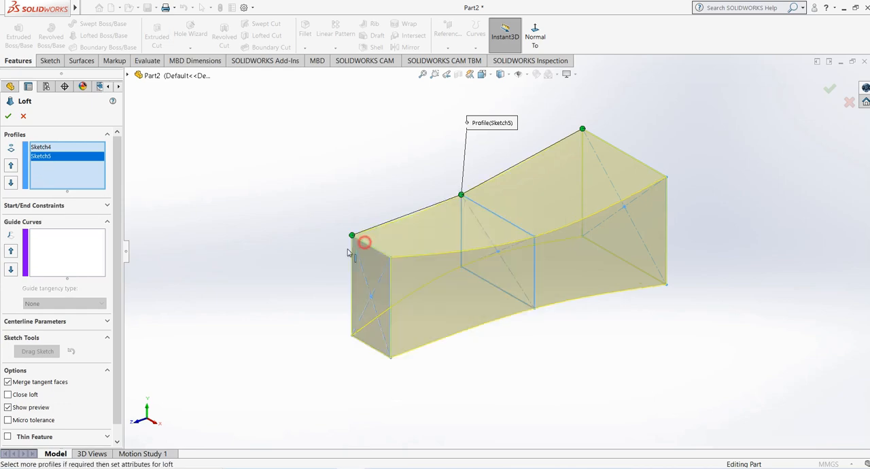
mouse_move(282, 261)
middle_mouse_down()
mouse_move(351, 215)
mouse_move(258, 244)
mouse_move(289, 219)
mouse_move(278, 245)
middle_mouse_up()
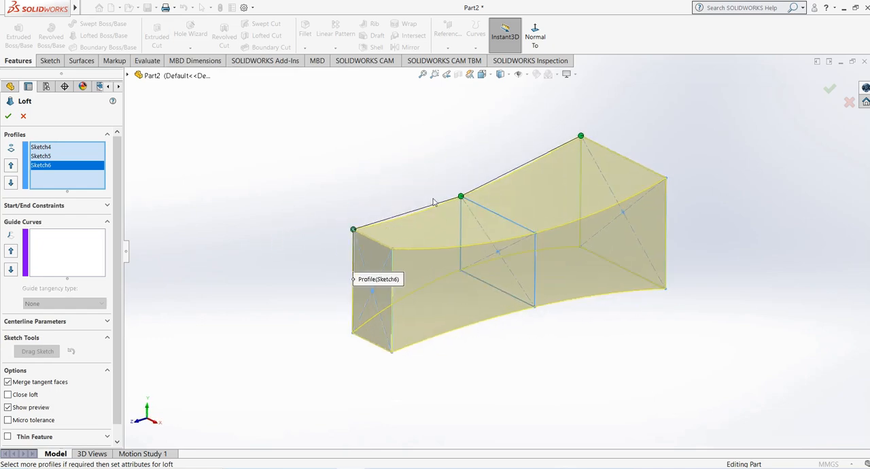
- Confirm the Lofted Boss/Base through the three aligned rectangular profiles to create the solid
middle_click_drag(434, 202, 388, 261)
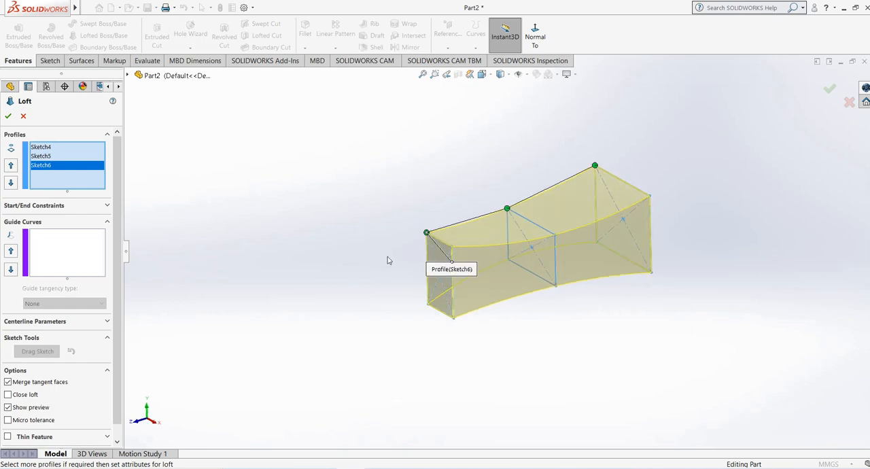
left_click(8, 115)
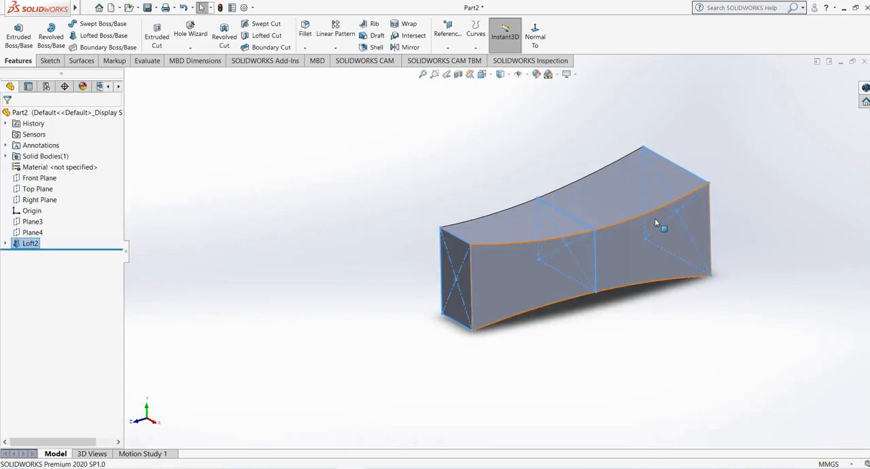
middle_click_drag(358, 163, 374, 183)
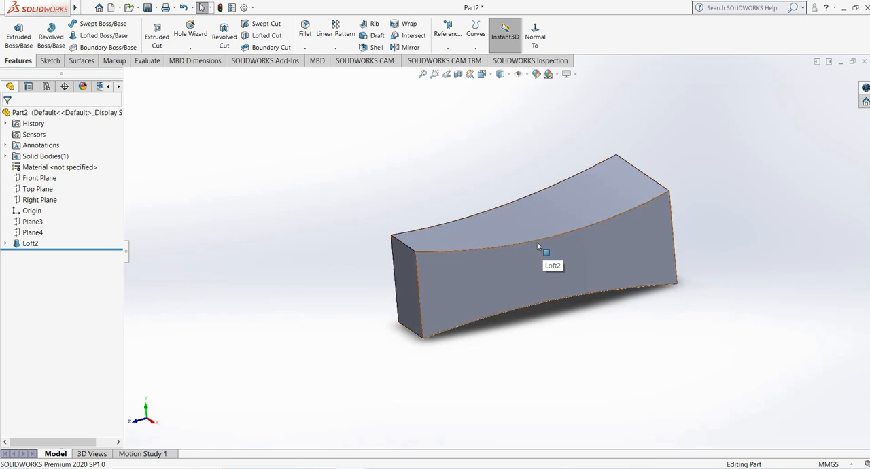
middle_click_drag(537, 242, 703, 179)
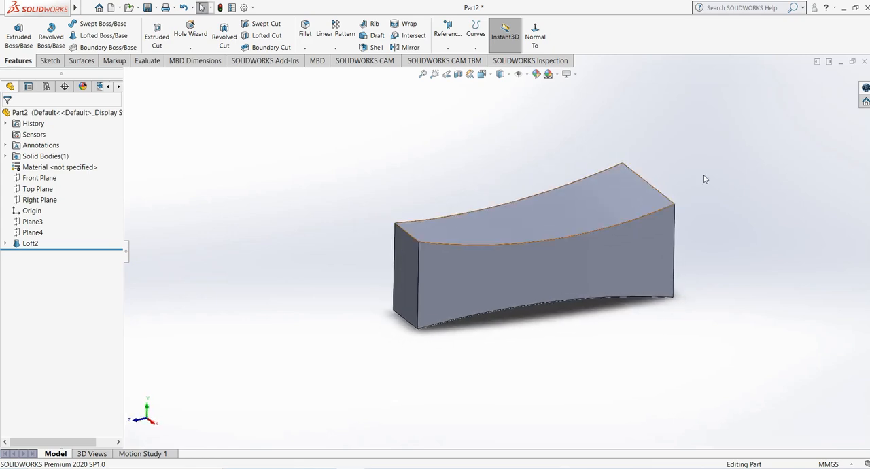
mouse_move(643, 197)
middle_mouse_down()
mouse_move(605, 224)
mouse_move(639, 177)
mouse_move(642, 198)
middle_mouse_up()
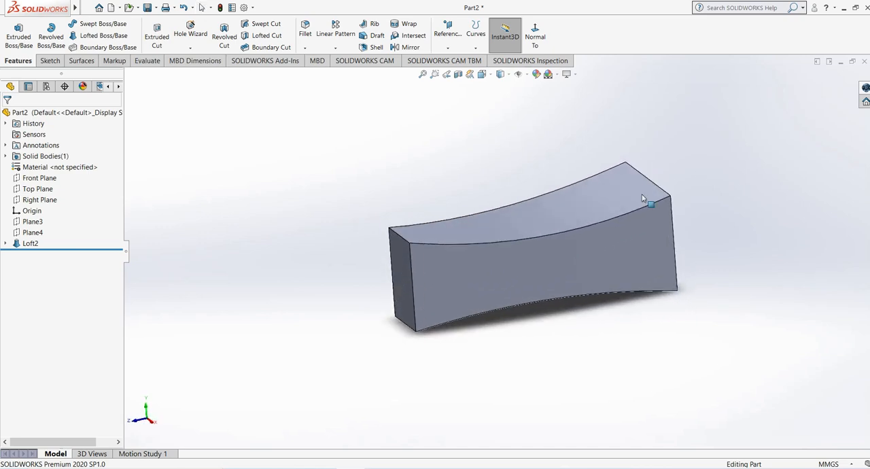
- Edit the loft, shift the middle and narrow profiles' connectors to their adjacent upper corners to twist the solid, and confirm
left_click(29, 244)
left_click(31, 219)
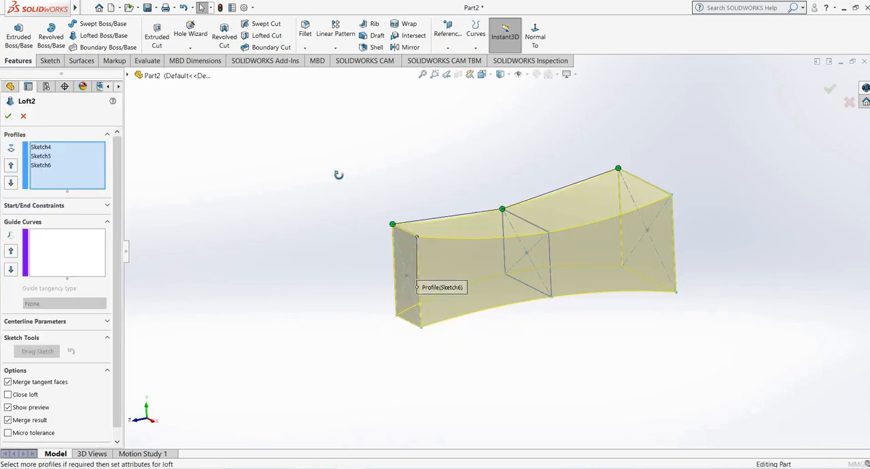
middle_click_drag(340, 172, 356, 197)
left_click_drag(490, 208, 498, 223)
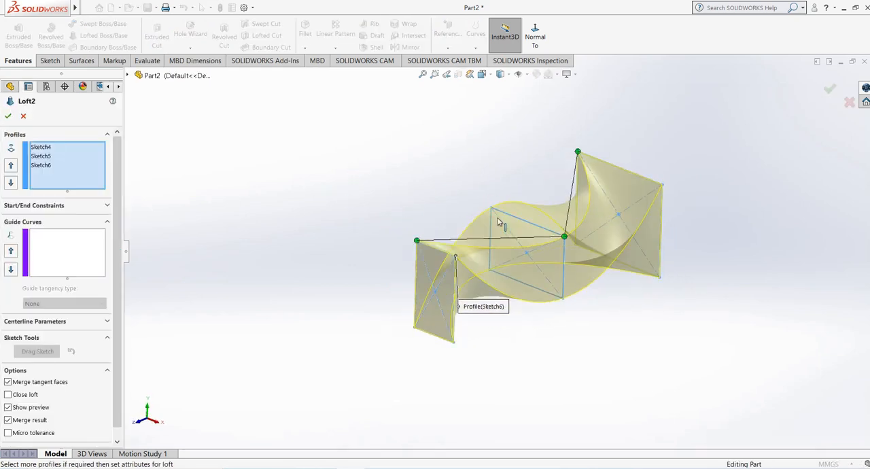
left_click_drag(417, 241, 455, 257)
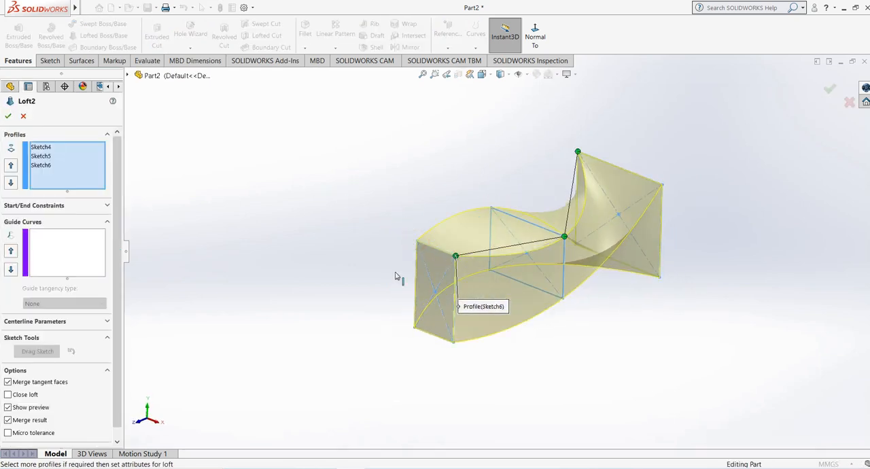
middle_click_drag(361, 285, 349, 304)
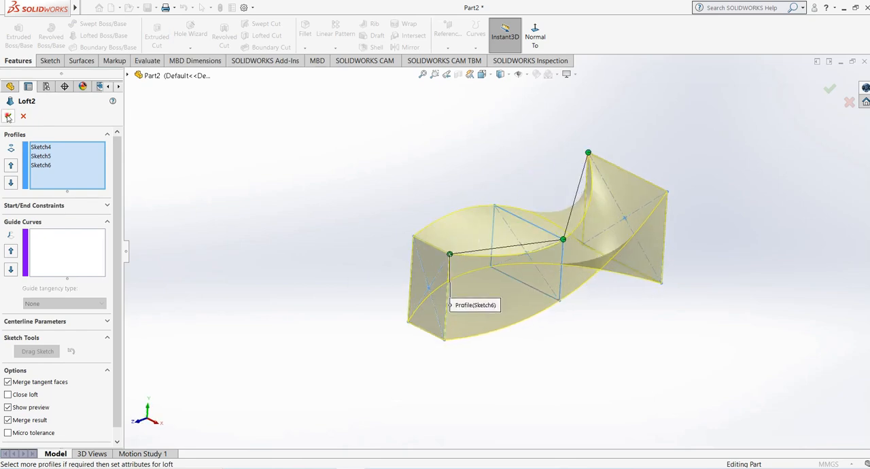
left_click(8, 117)
middle_click_drag(383, 202, 312, 192)
middle_click_drag(364, 192, 380, 235)
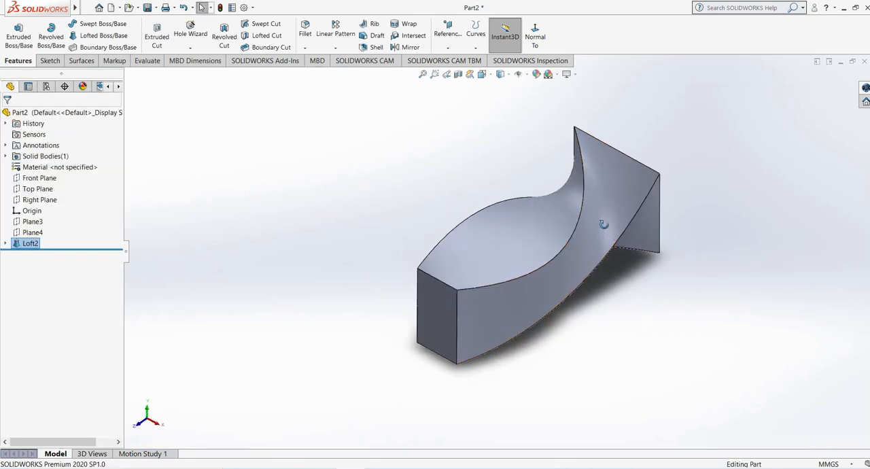
middle_click_drag(549, 226, 548, 252)
middle_click_drag(453, 266, 570, 261)
scroll(446, 186, "up", 1)
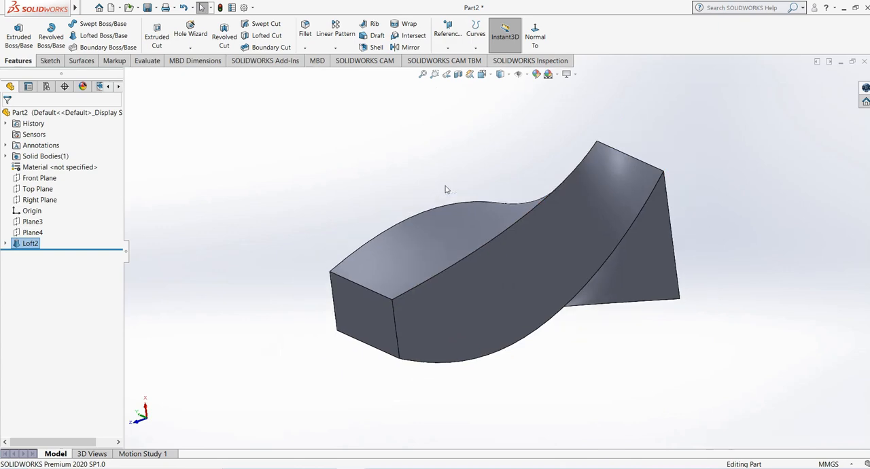
middle_click_drag(446, 185, 445, 196)
- Edit the twisted loft and compare the None and Default start constraints, leaving the start constraint at None
right_click(24, 247)
left_click(33, 229)
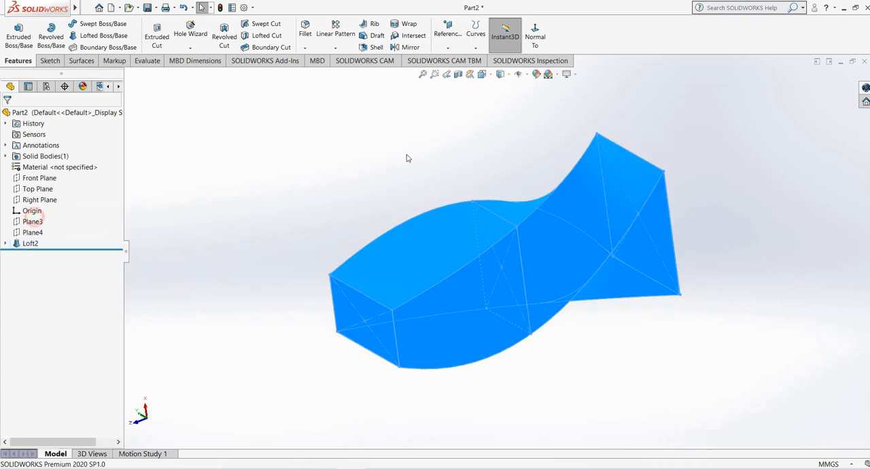
middle_click_drag(478, 222, 546, 238)
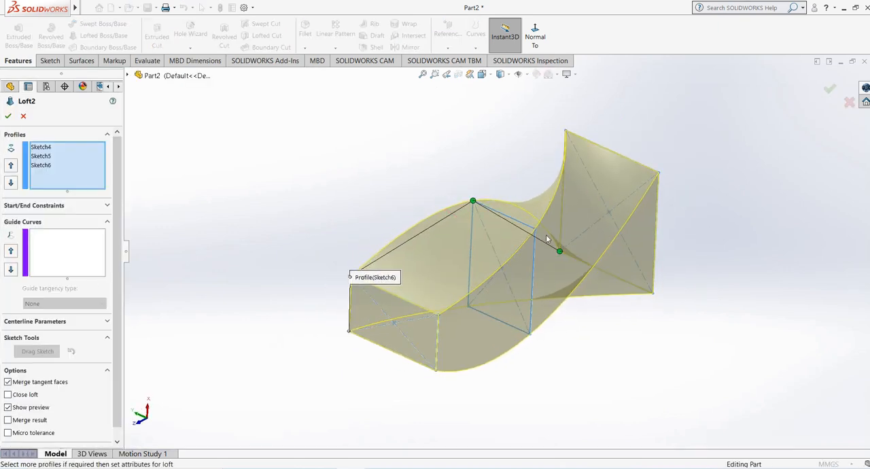
middle_click_drag(438, 255, 470, 304)
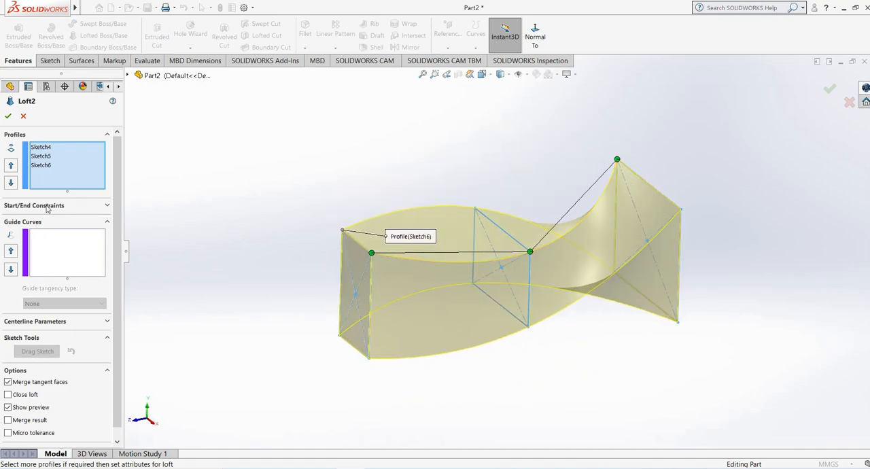
left_click(35, 208)
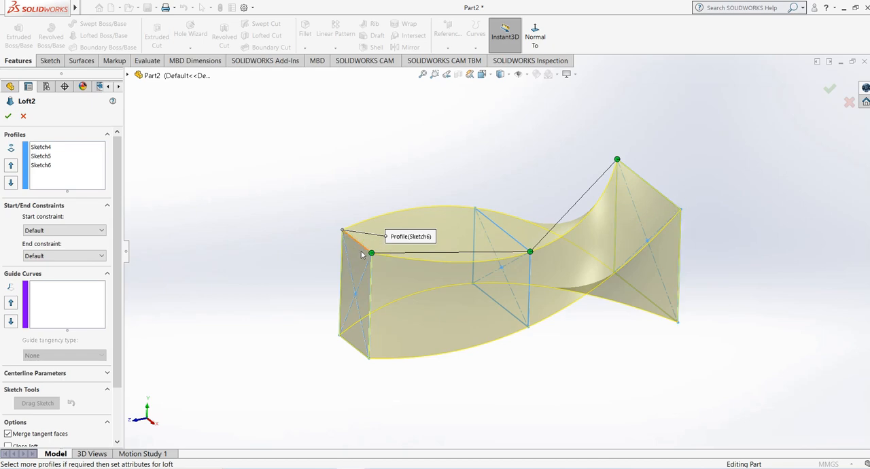
left_click(62, 230)
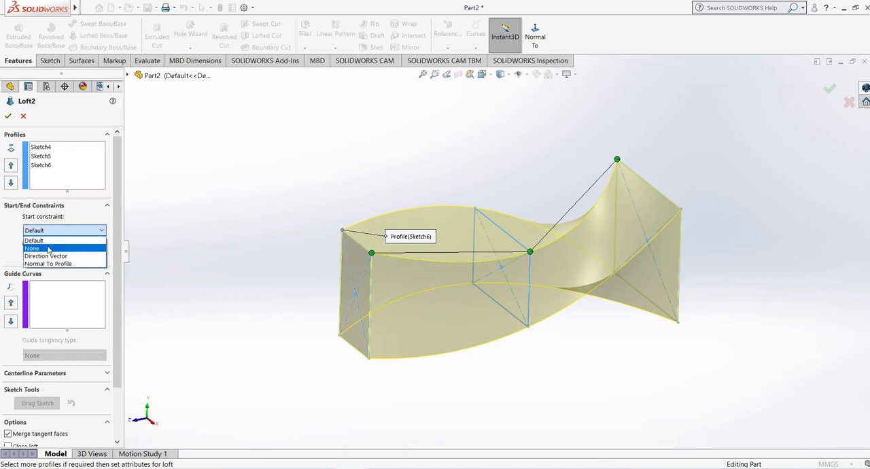
left_click(48, 244)
middle_click_drag(559, 191, 550, 175)
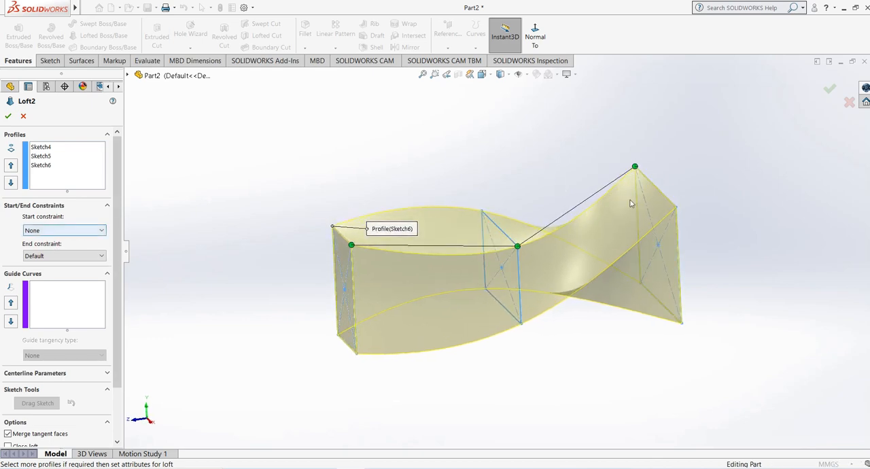
left_click(62, 231)
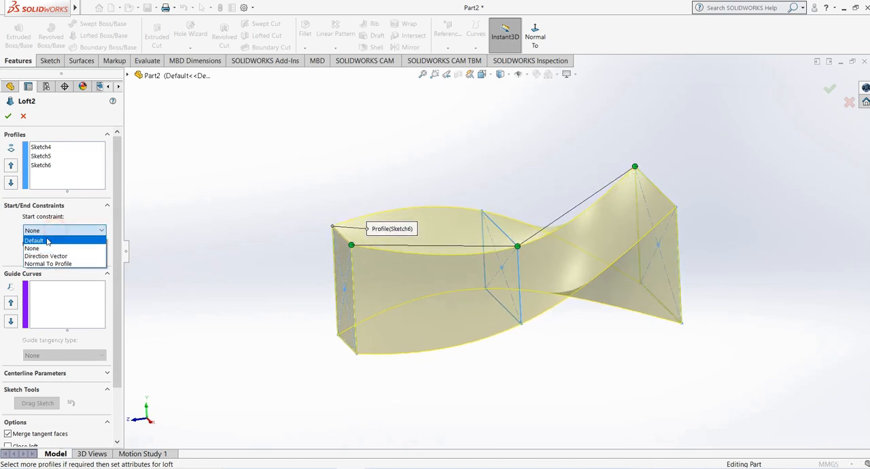
left_click(40, 252)
left_click(71, 230)
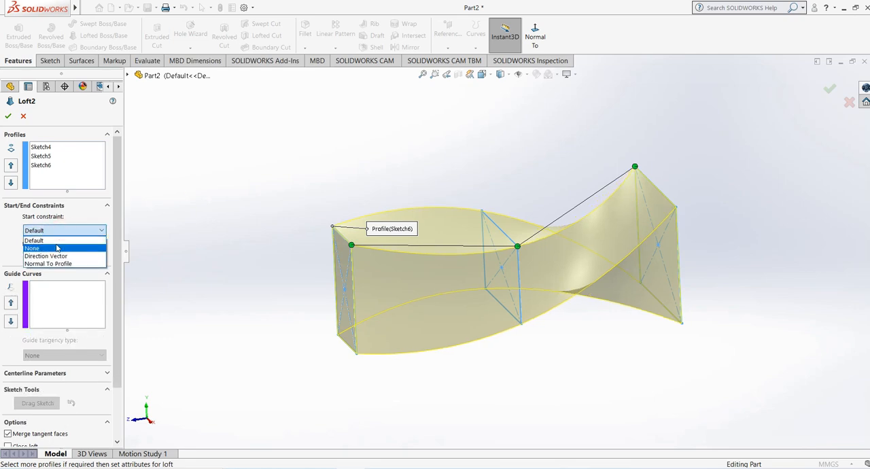
left_click(55, 242)
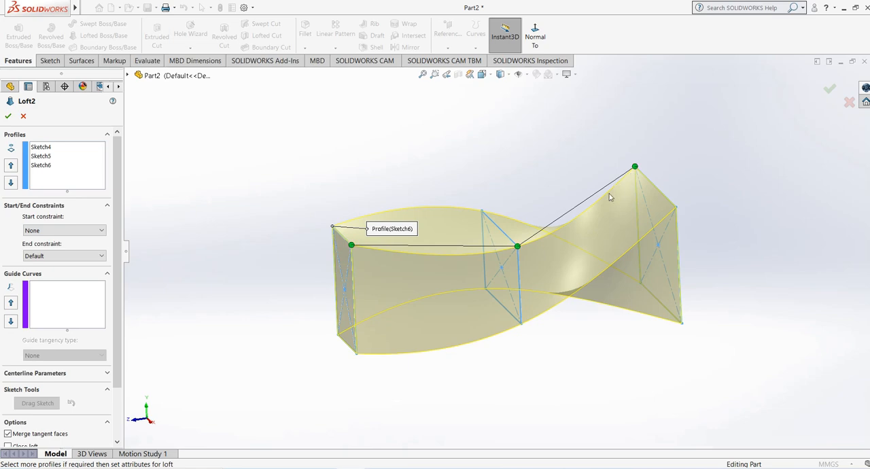
- Try a Direction Vector start constraint along the middle rectangle's upper edge with tangent length 1.44, and return it to Default
left_click(58, 230)
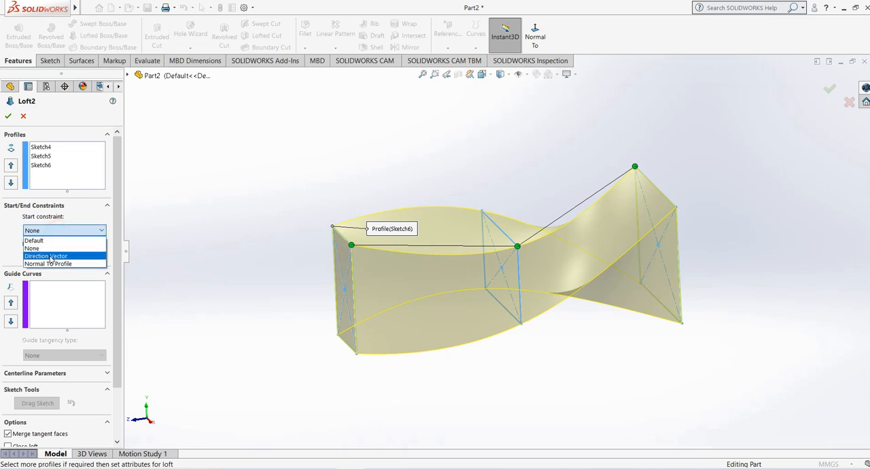
left_click(51, 256)
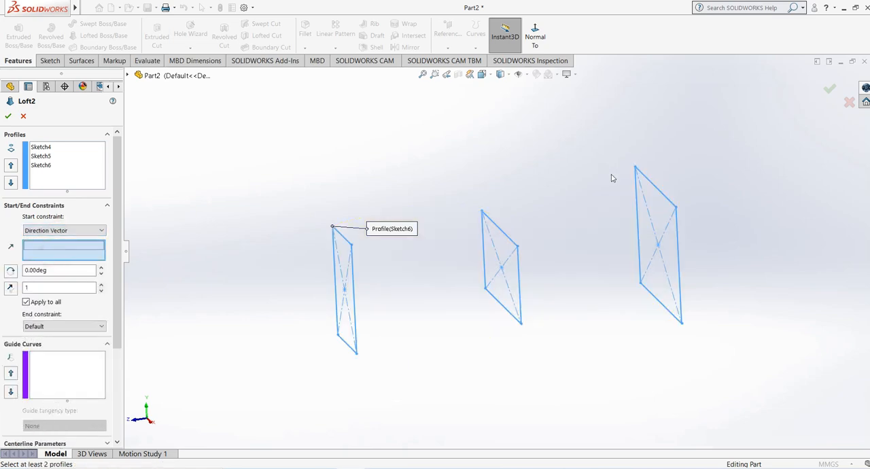
left_click(505, 237)
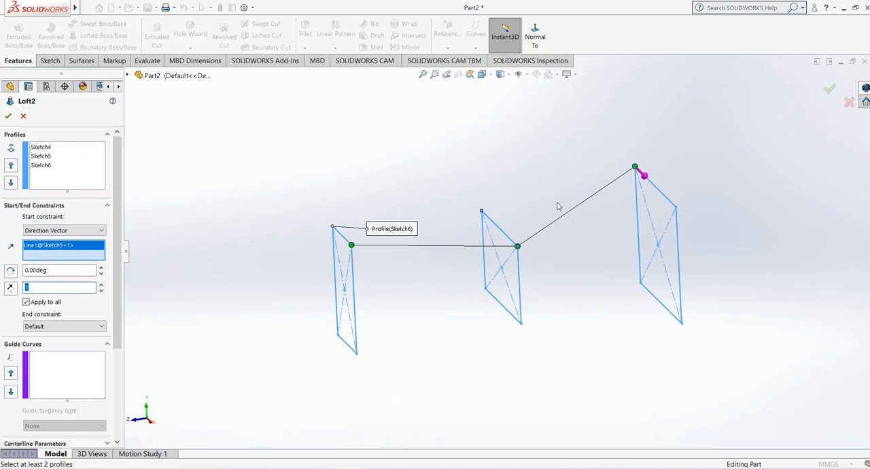
middle_click_drag(557, 206, 598, 170)
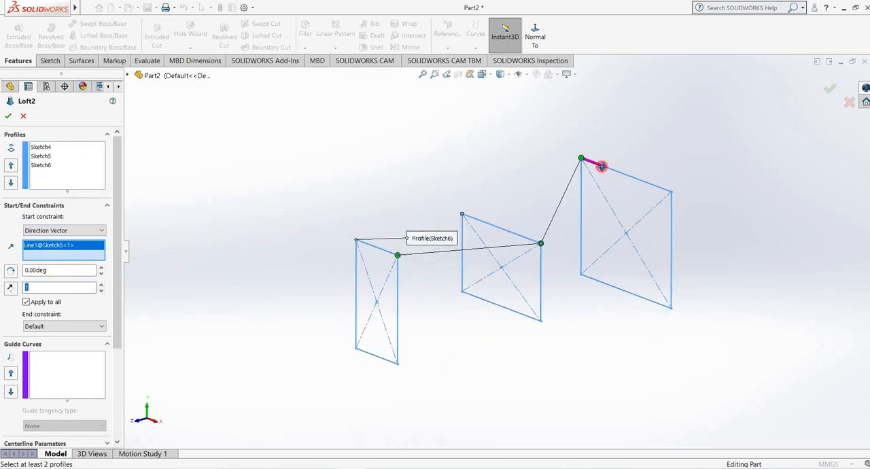
mouse_move(602, 167)
left_mouse_down()
mouse_move(584, 163)
mouse_move(607, 167)
left_mouse_up()
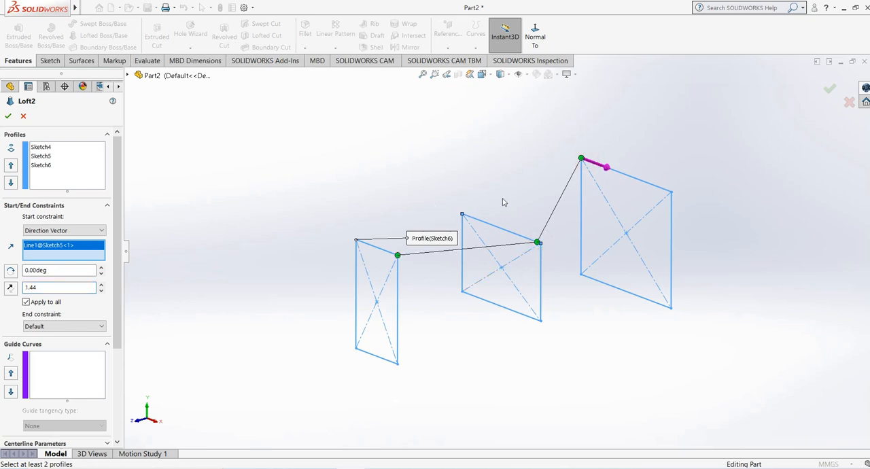
left_click(65, 231)
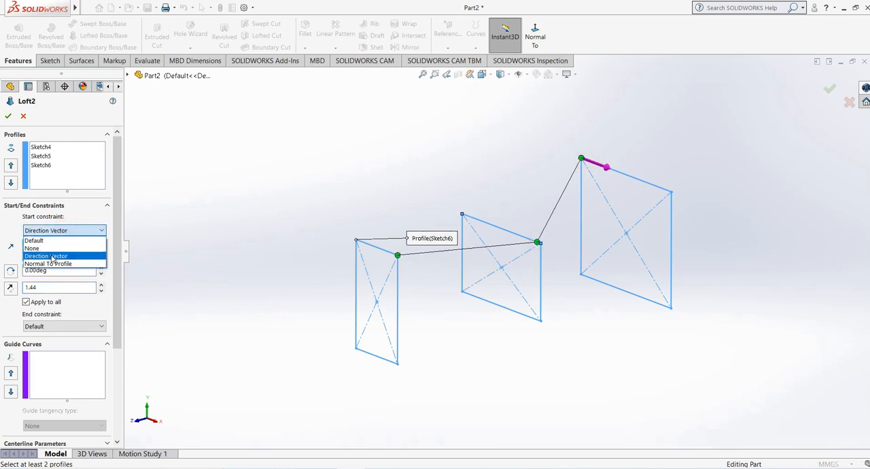
left_click(52, 241)
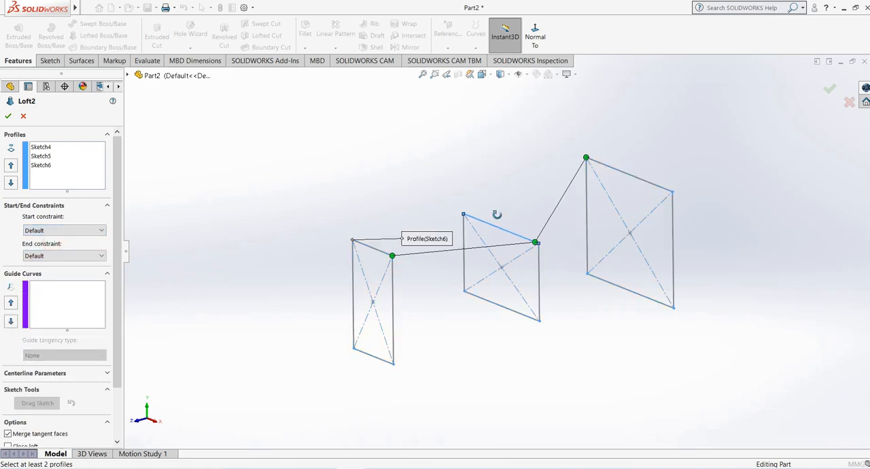
- Try the middle profile's connector near the corner matching the first profile with start constraint None, and cancel the loft edit
left_click_drag(535, 254, 469, 210)
left_click(204, 126)
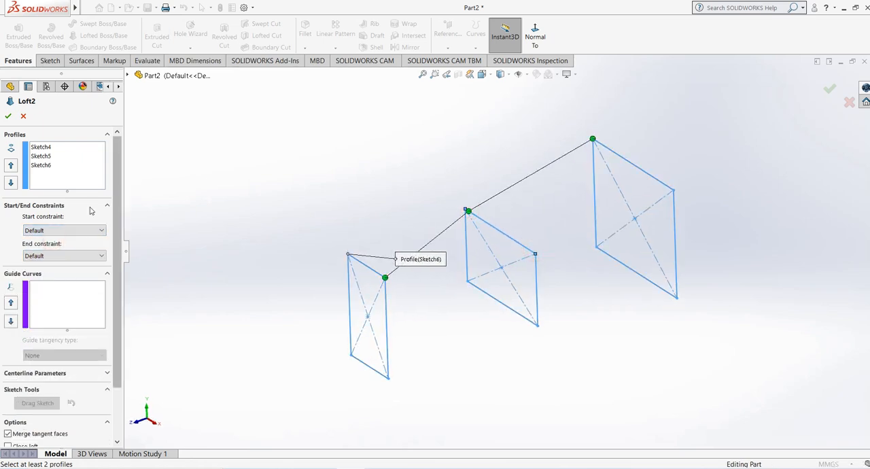
left_click(68, 230)
left_click(48, 247)
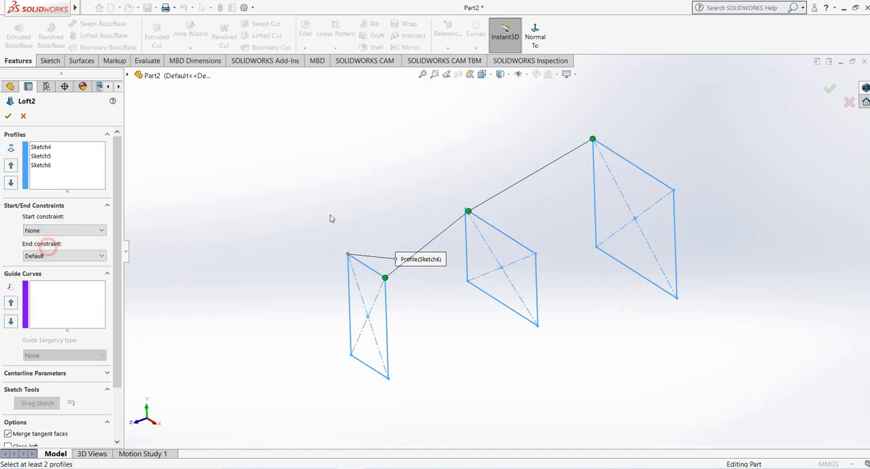
left_click(23, 118)
- Edit the loft and try to move the middle profile's connector to the upper corner matching the first profile's connector
left_click(25, 241)
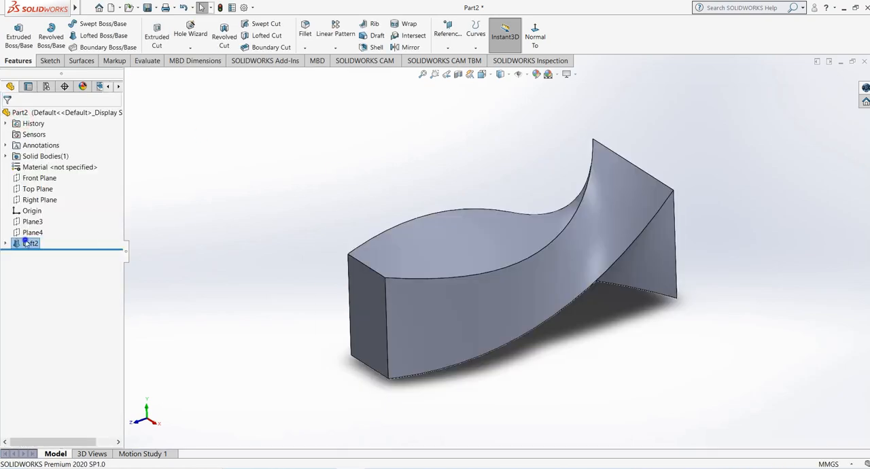
right_click(26, 243)
left_click(33, 213)
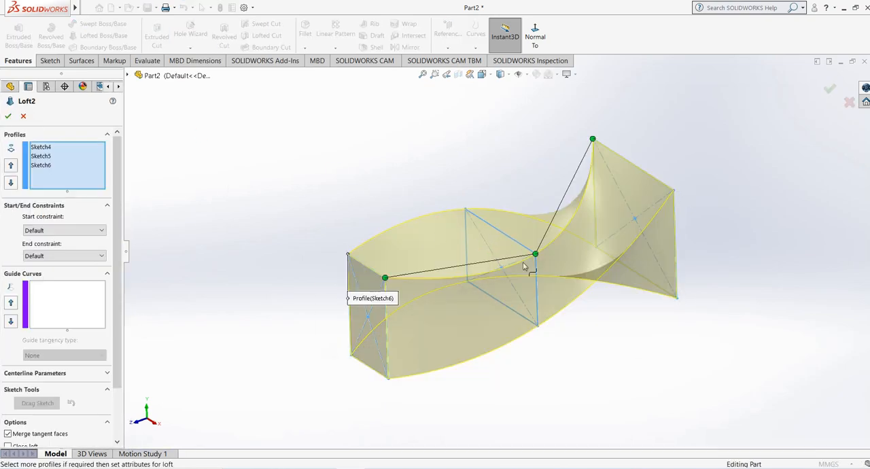
left_click_drag(536, 255, 467, 213)
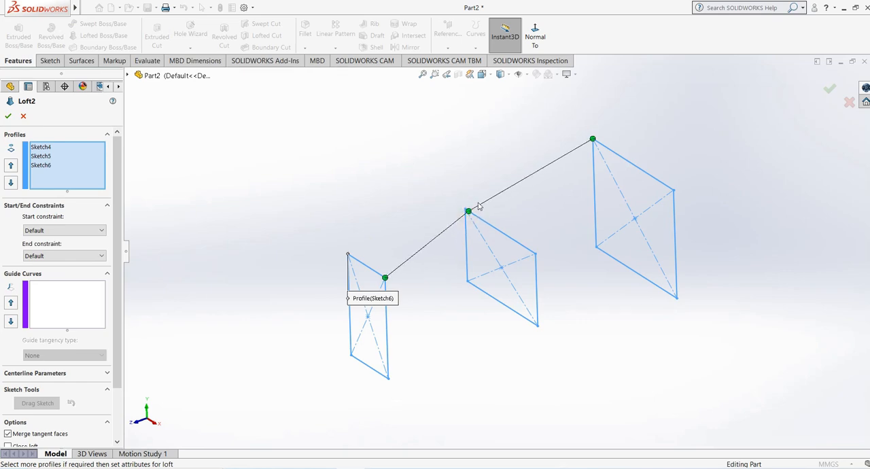
scroll(495, 203, "down", 4)
scroll(460, 234, "down", 2)
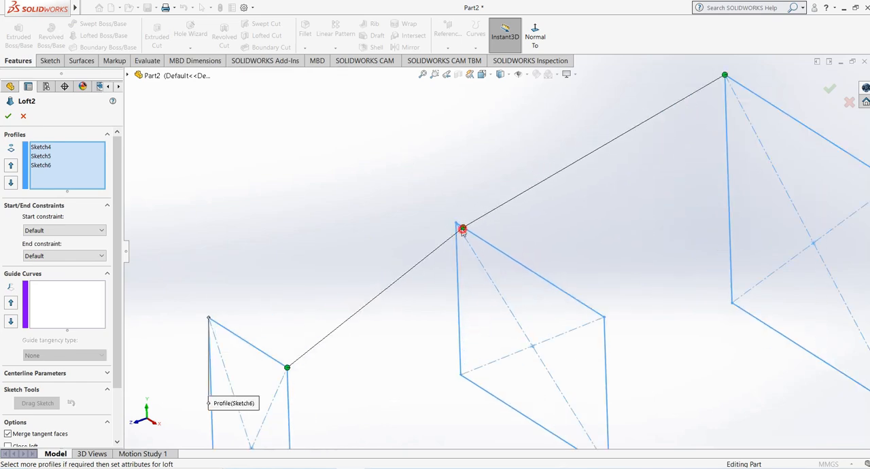
left_click_drag(464, 228, 446, 217)
left_click(457, 226)
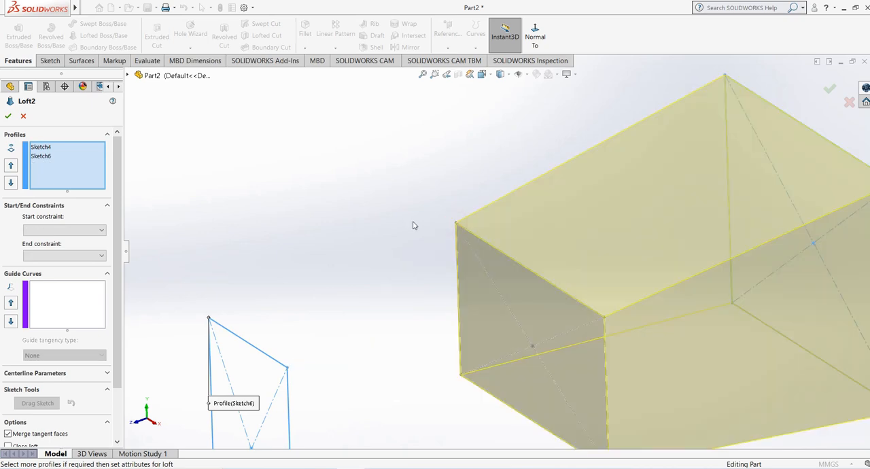
- Remove the narrow rectangle from the profiles, then re-add the middle and narrow rectangles by their upper edges near the corners matching the first profile
scroll(412, 225, "up", 5)
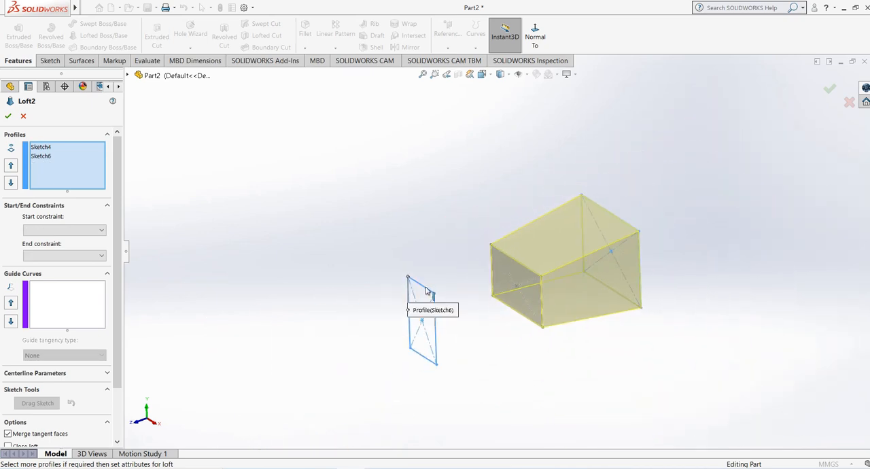
left_click(426, 290)
left_click(41, 147)
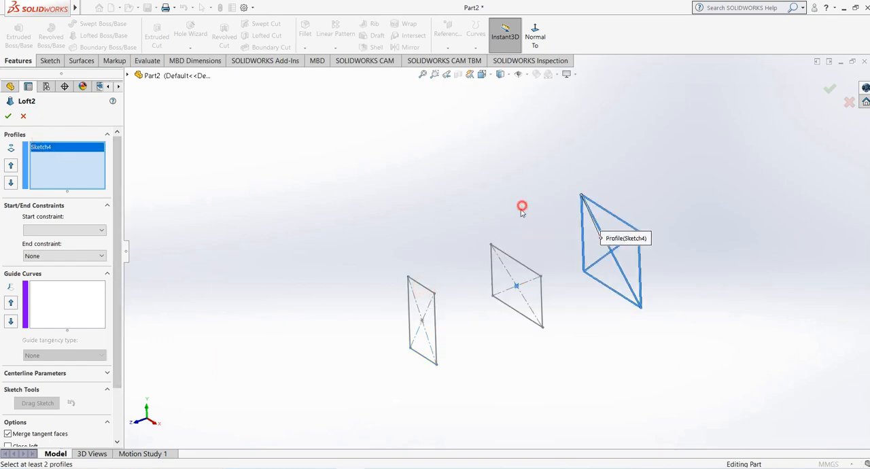
left_click(509, 254)
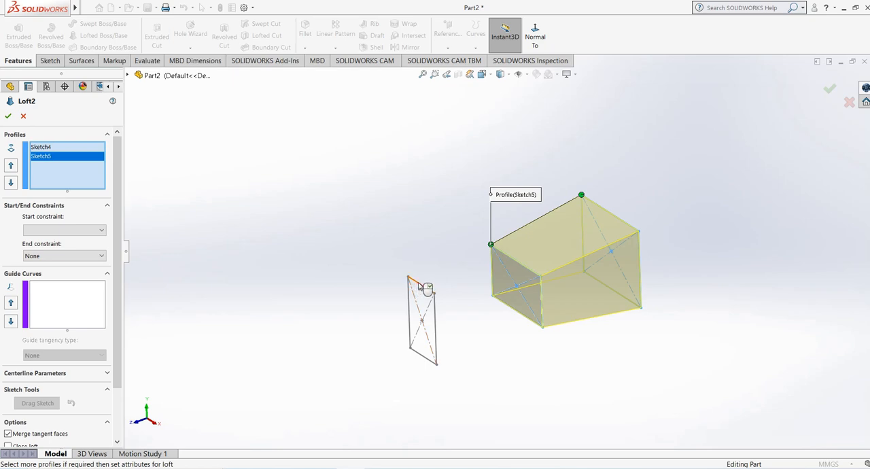
left_click(427, 288)
mouse_move(344, 295)
middle_mouse_down()
mouse_move(410, 214)
mouse_move(354, 254)
middle_mouse_up()
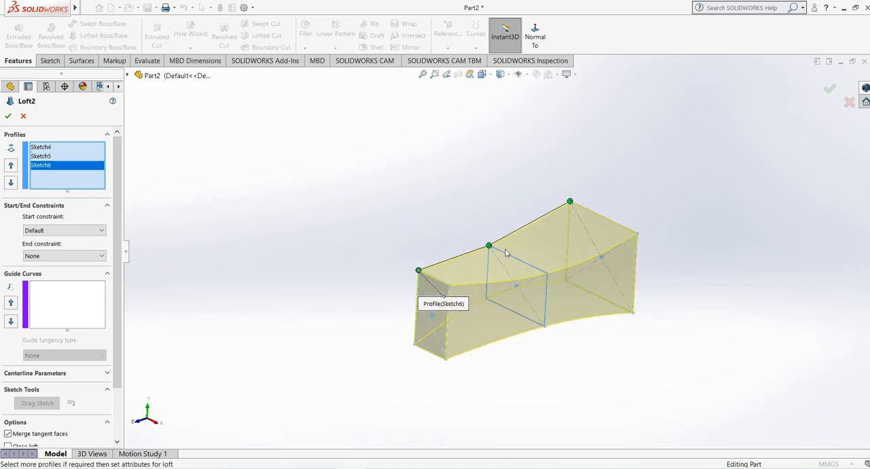
- Move the middle profile's connector to the lower corner directly beneath its current one to twist the loft
left_click_drag(489, 247, 544, 268)
scroll(538, 291, "down", 3)
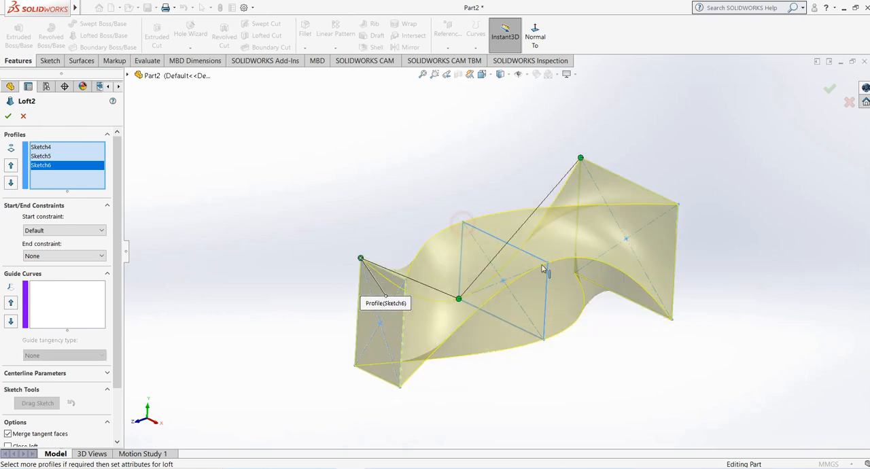
middle_click_drag(457, 301, 434, 301)
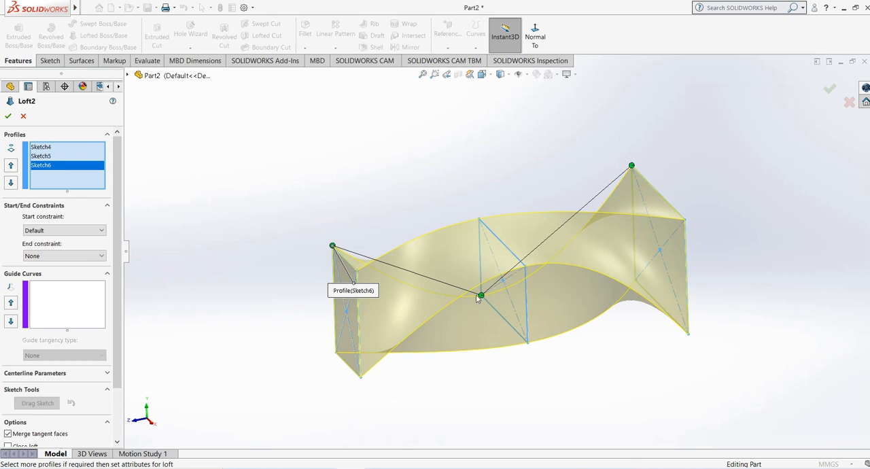
- Set the loft's start constraint to Normal To Profile
left_click(61, 231)
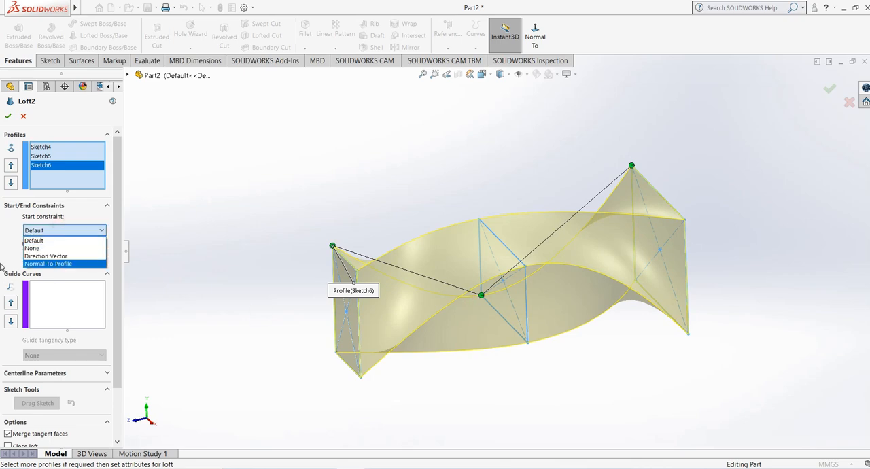
scroll(593, 204, "down", 3)
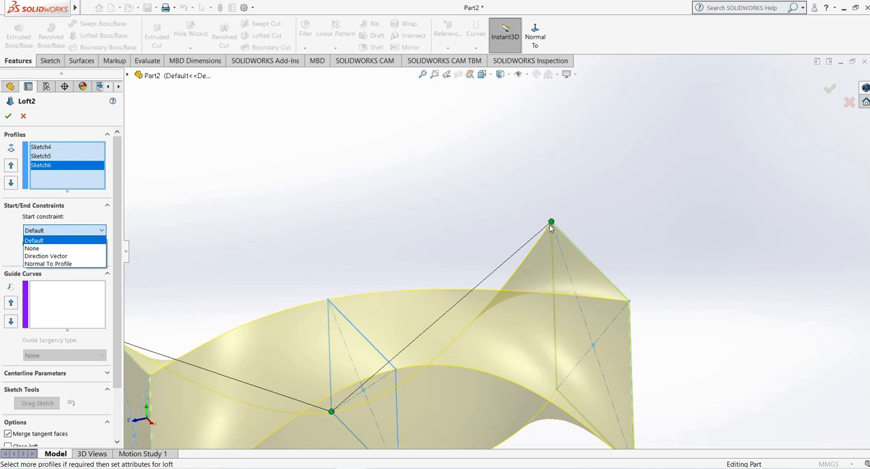
left_click(65, 264)
middle_click_drag(562, 251, 529, 257)
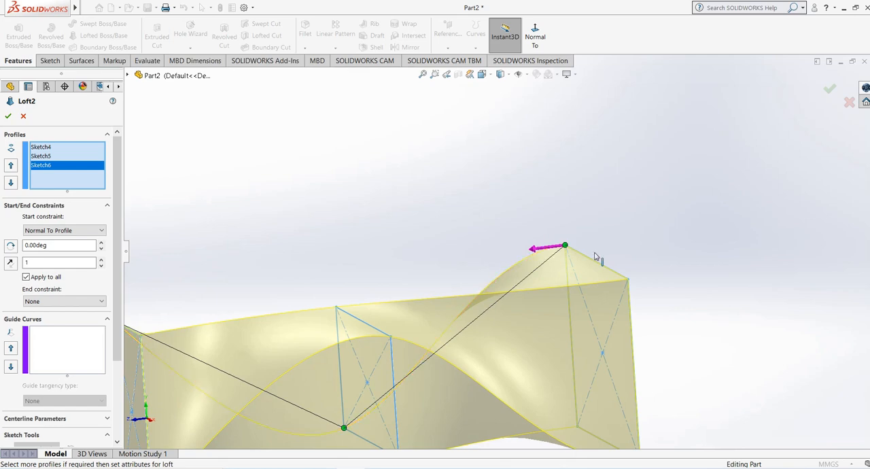
middle_click_drag(606, 232, 572, 252)
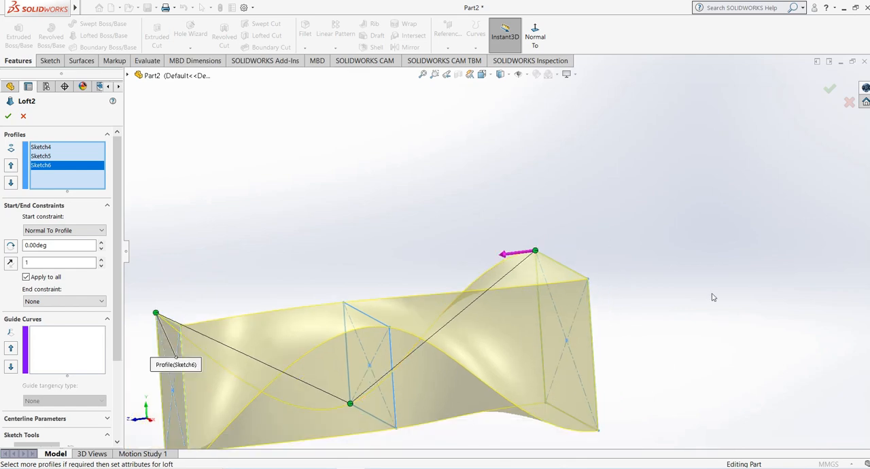
middle_click_drag(518, 254, 612, 403)
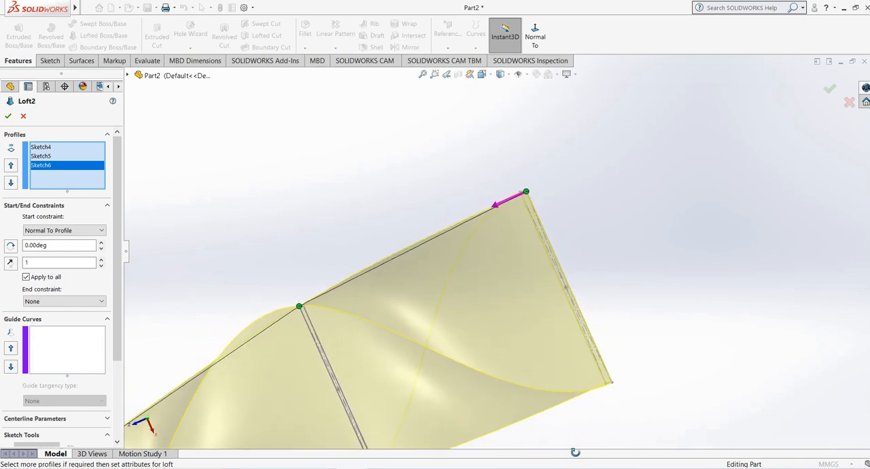
- Stretch the start tangent length to 2.92, reduce it to 1.4, and confirm the loft
middle_click_drag(513, 214, 482, 187)
left_click_drag(484, 188, 474, 191)
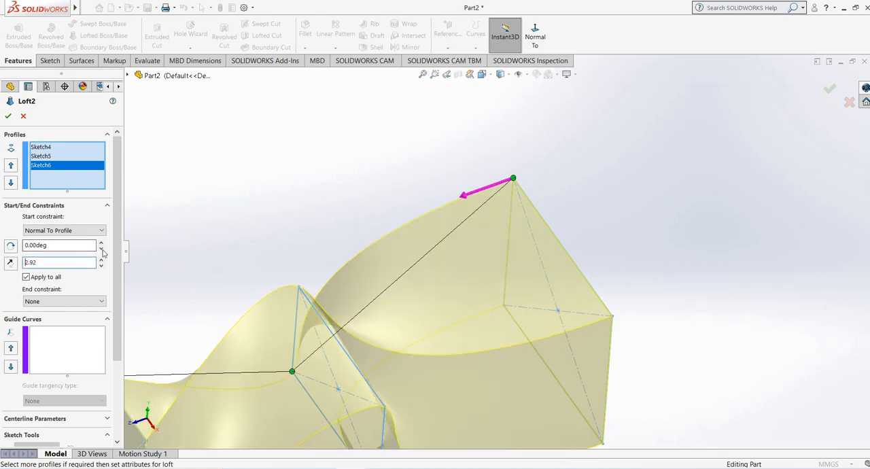
left_click_drag(101, 268, 101, 264)
middle_click_drag(553, 240, 550, 221)
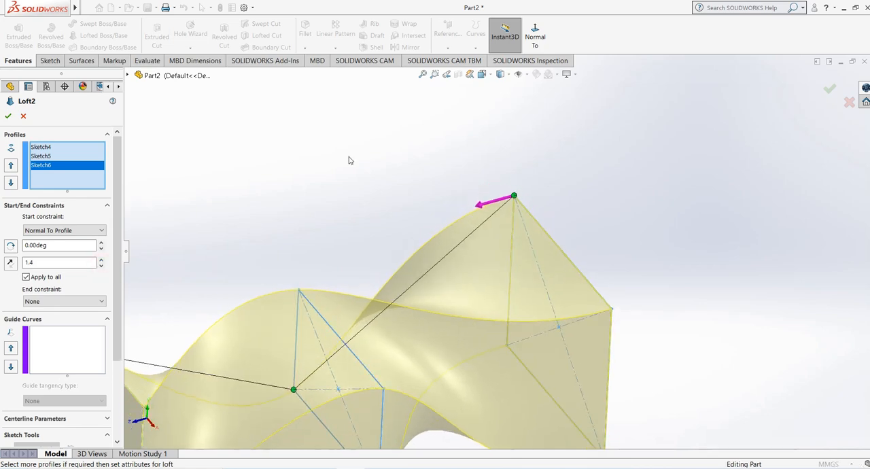
scroll(350, 160, "up", 3)
left_click(8, 115)
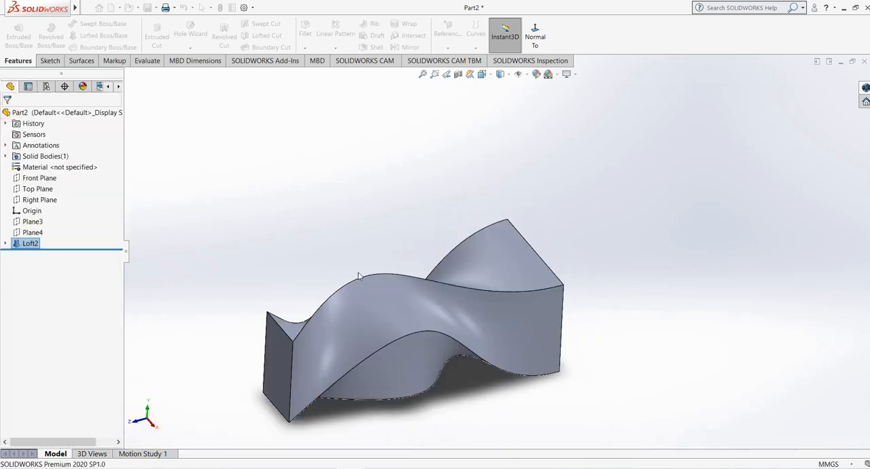
- Edit the loft again, set its start constraint to Default, confirm, and inspect the shape
mouse_move(356, 274)
middle_mouse_down()
mouse_move(345, 306)
mouse_move(410, 414)
mouse_move(442, 341)
mouse_move(375, 414)
mouse_move(420, 356)
mouse_move(361, 346)
middle_mouse_up()
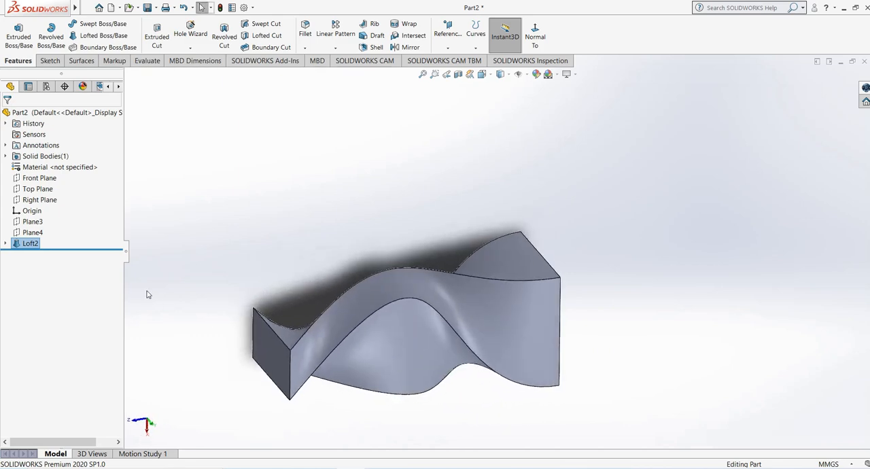
right_click(30, 243)
left_click(21, 211)
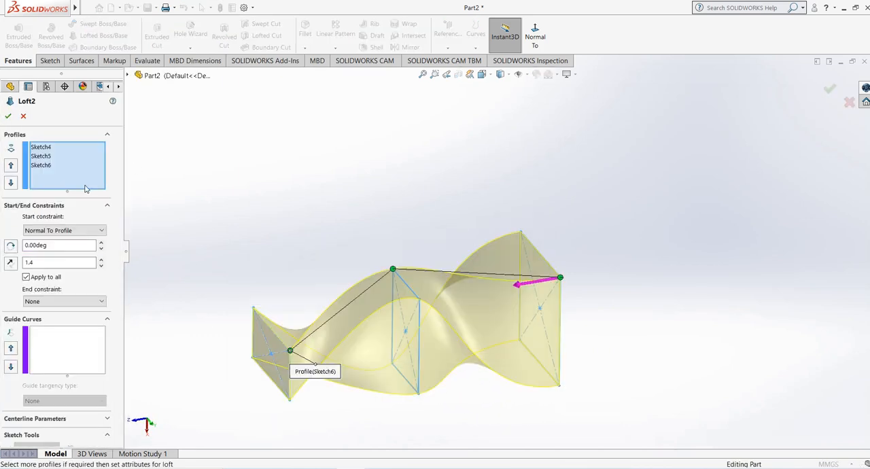
left_click(62, 230)
left_click(44, 241)
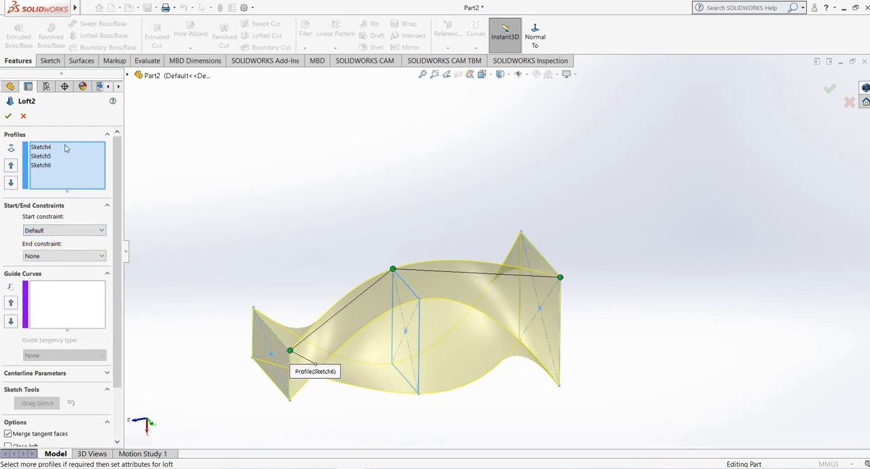
left_click(8, 116)
middle_click_drag(551, 227, 556, 276)
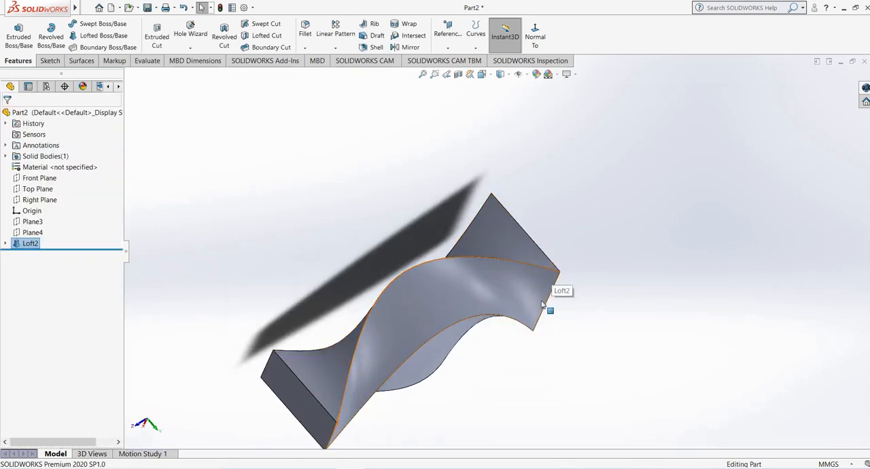
middle_click_drag(543, 306, 305, 258)
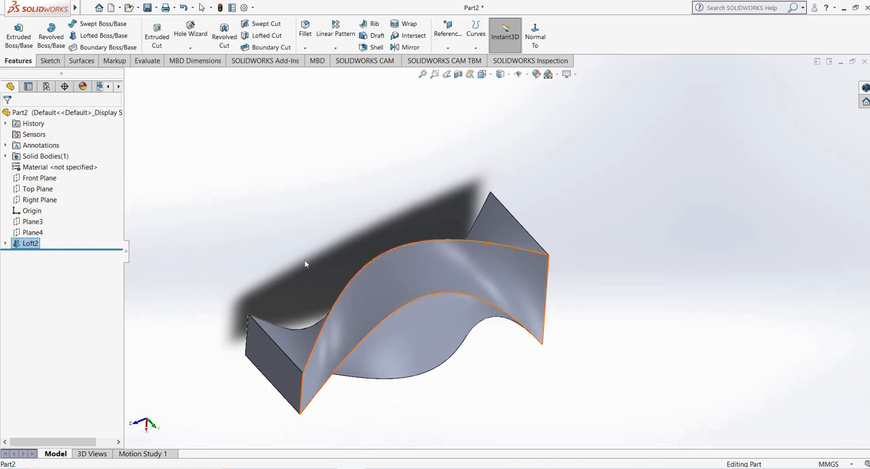
- Reopen the loft and set its start constraint to Normal To Profile with a tangent length of 1.1
right_click(26, 246)
left_click(58, 216)
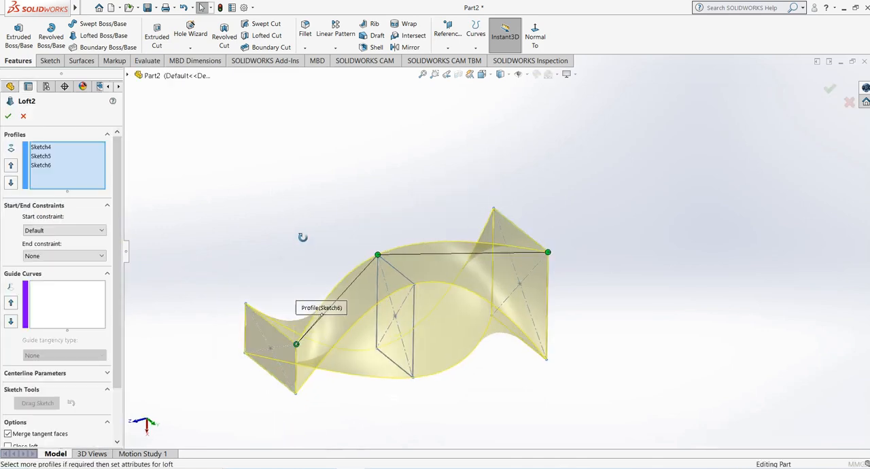
left_click(47, 230)
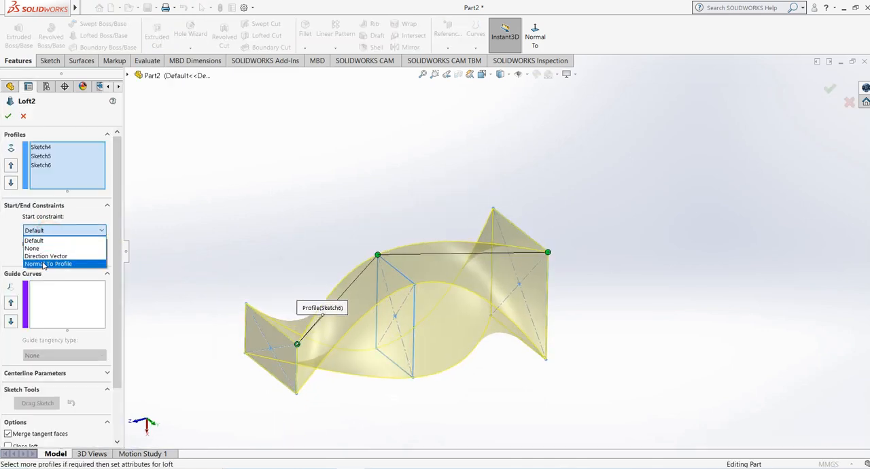
left_click(44, 265)
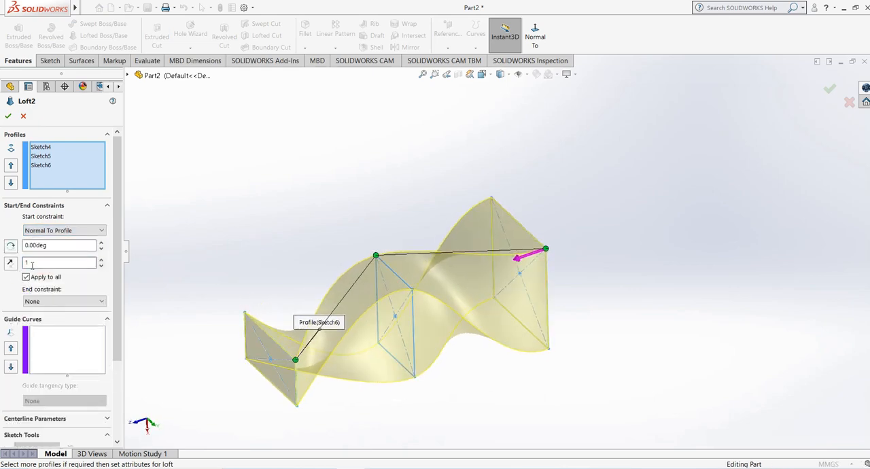
left_click(102, 260)
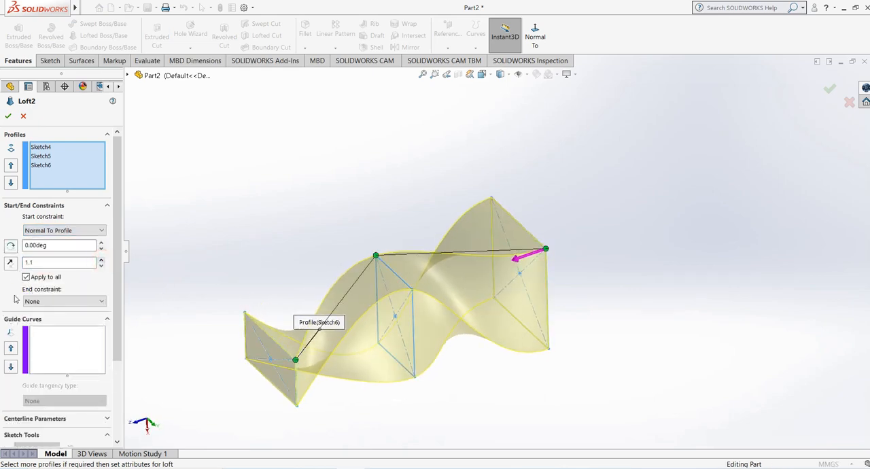
- Set the end constraint to Normal To Profile with a tangent length of 2, confirm the loft, and inspect the shape
left_click(51, 301)
left_click(53, 335)
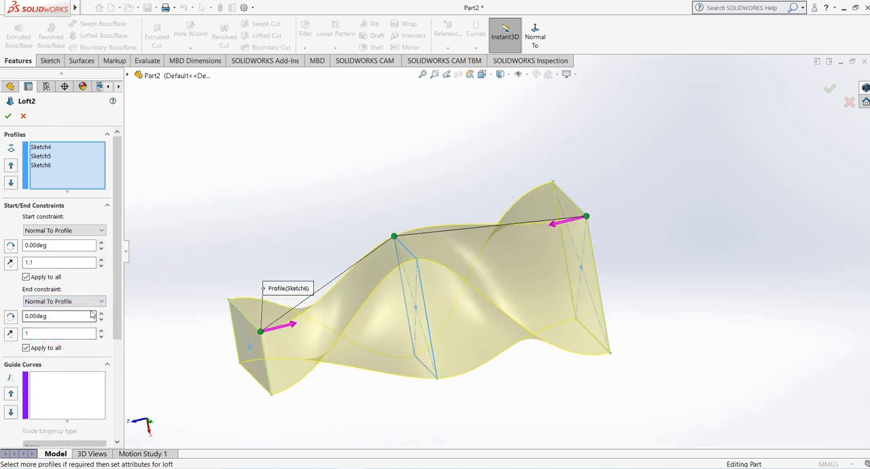
left_click(101, 330)
left_click(101, 331)
left_click(100, 331)
left_click(101, 331)
left_click(100, 331)
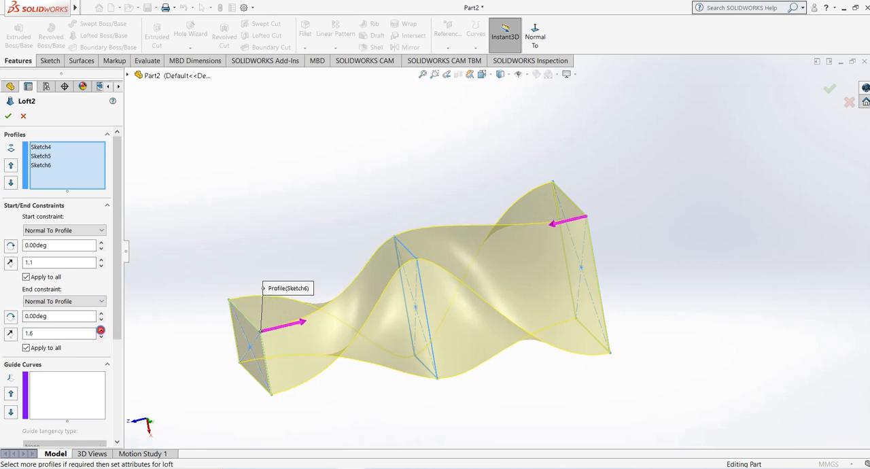
left_click(100, 331)
left_click(101, 331)
left_click(101, 330)
left_click(101, 330)
left_click(100, 330)
middle_click_drag(195, 327, 208, 334)
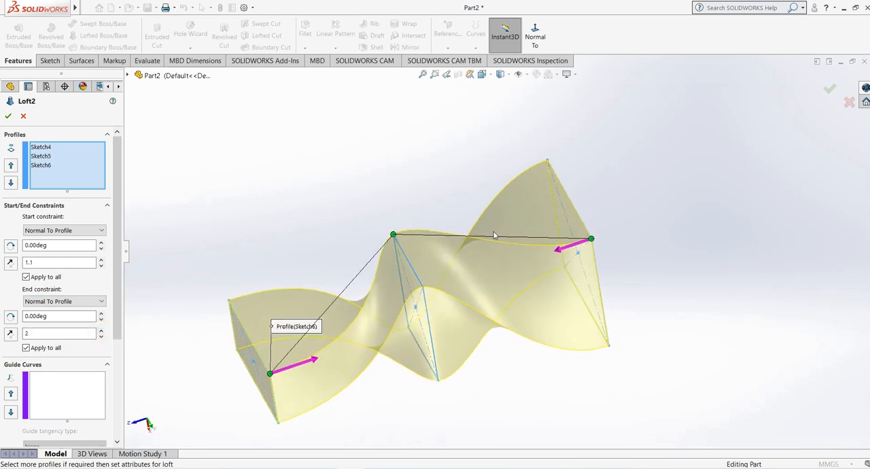
key("Return")
middle_click_drag(301, 243, 322, 282)
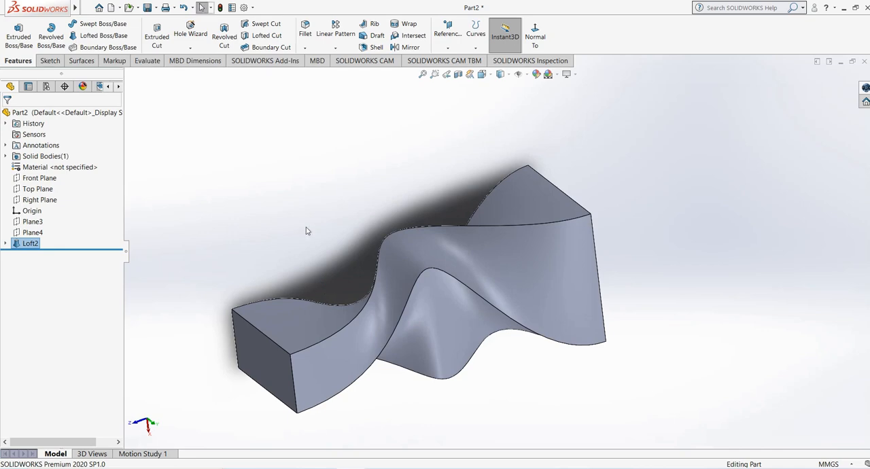
mouse_move(305, 227)
middle_mouse_down()
mouse_move(336, 224)
mouse_move(342, 334)
middle_mouse_up()
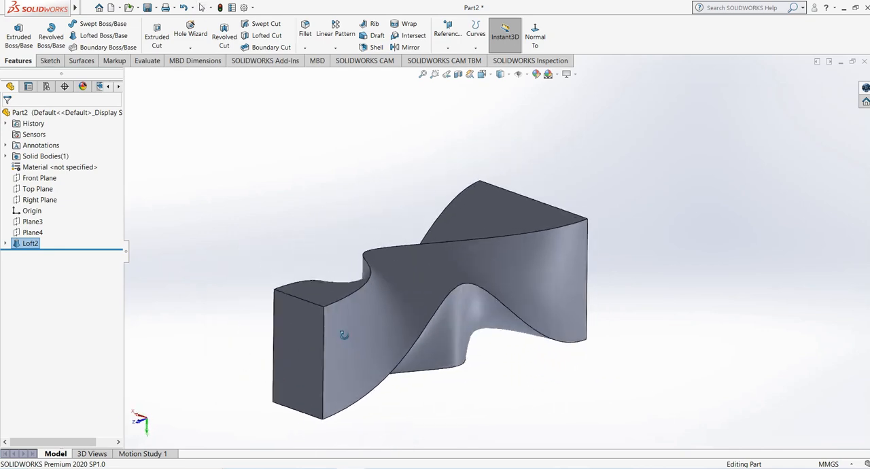
- Delete the loft feature while keeping its three profile sketches
right_click(30, 243)
left_click(58, 294)
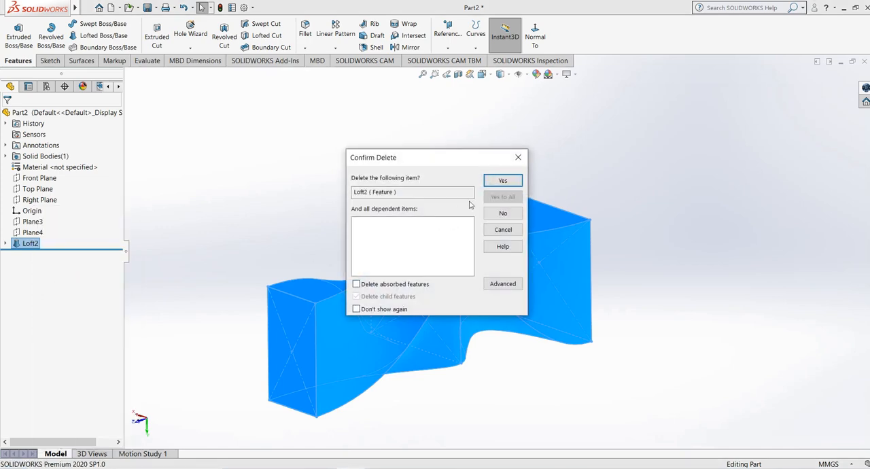
left_click(499, 179)
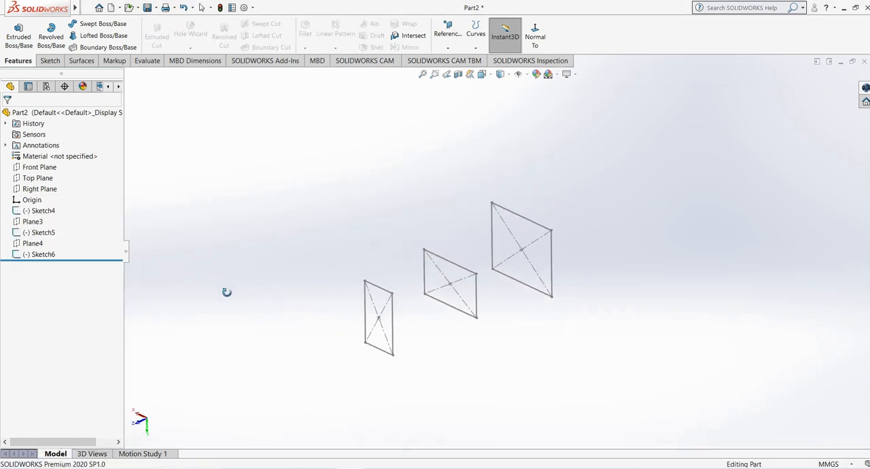
- Edit Sketch6, the small front profile, and delete its rectangle together with the diagonal construction lines
left_click(39, 256)
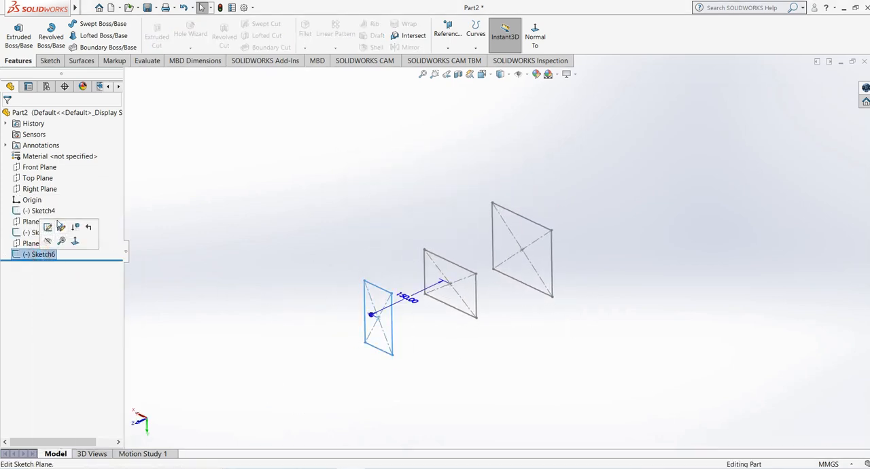
left_click(50, 230)
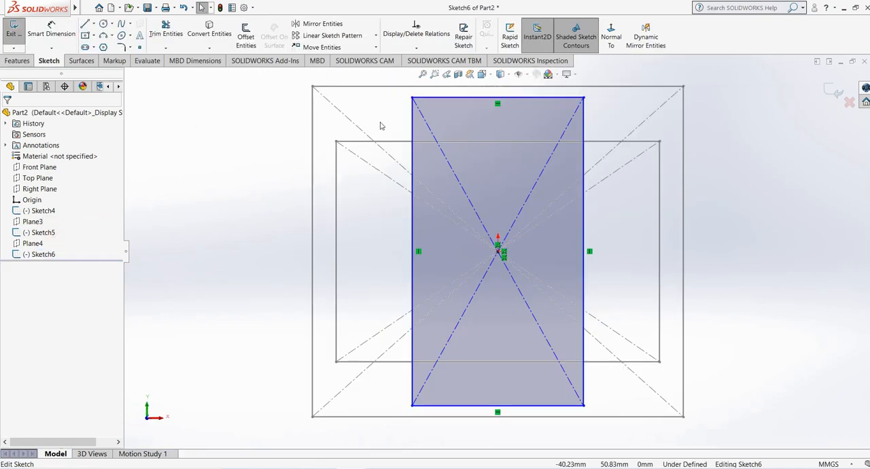
left_click_drag(393, 103, 621, 418)
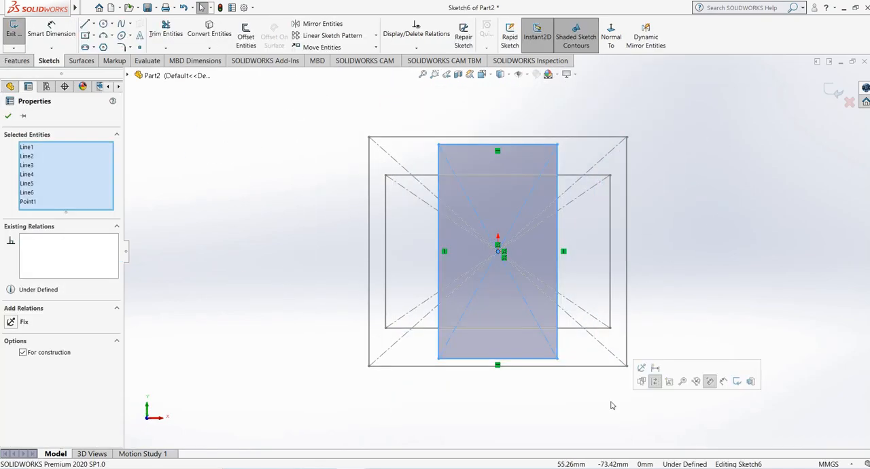
key("Delete")
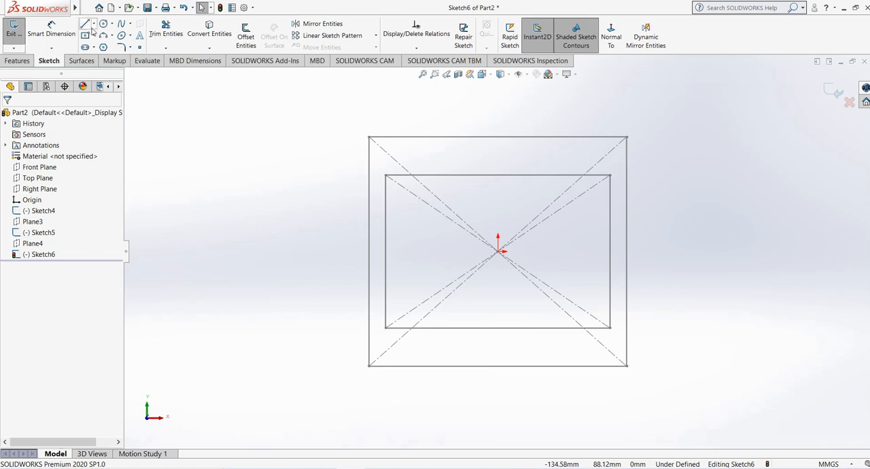
- Draw a circle with a diameter of 12 mm centred on the origin in Sketch6
left_click(104, 47)
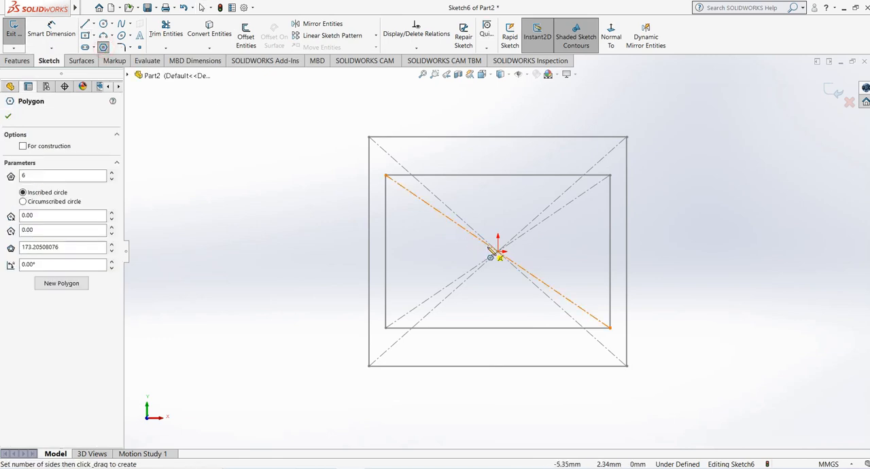
left_click(104, 25)
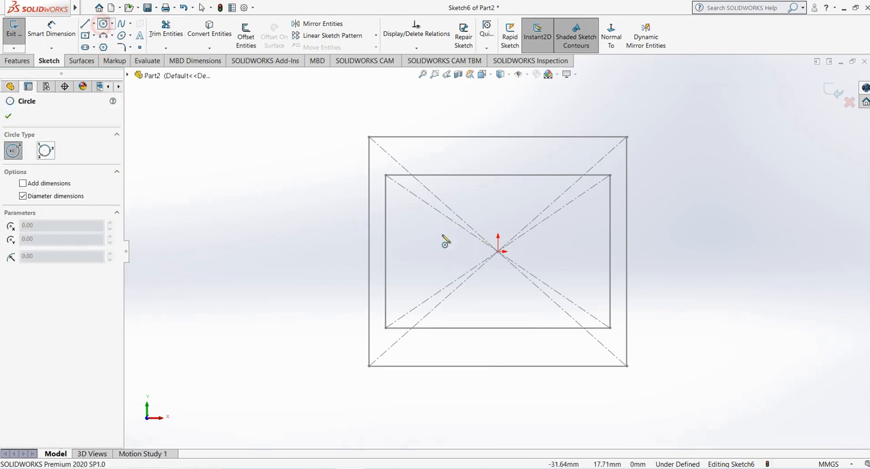
left_click(498, 251)
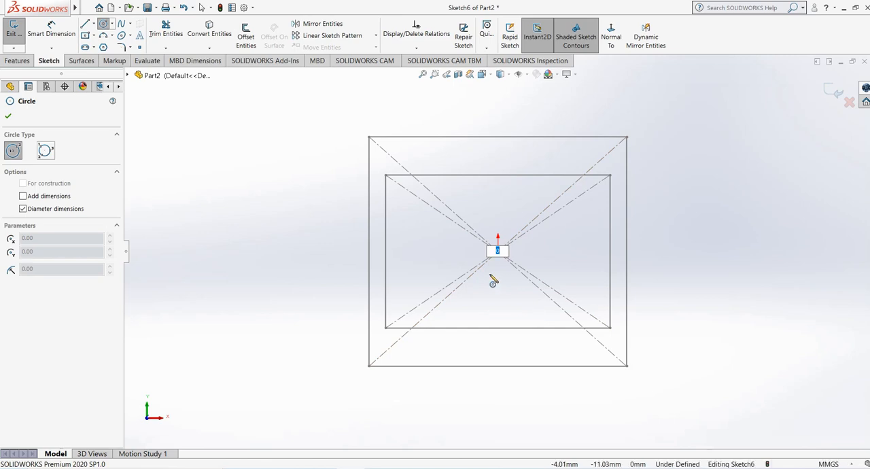
type("12")
key("Return")
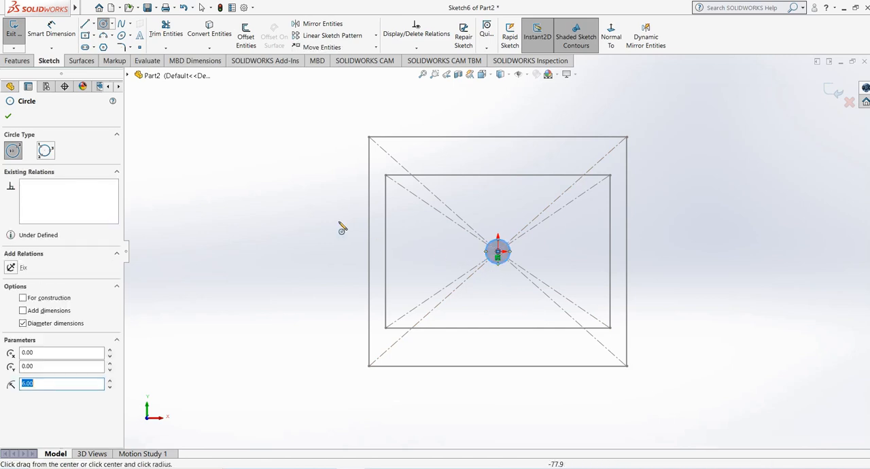
- Enlarge the circle freehand to a diameter of about 115 mm and exit the sketch
right_click(302, 203)
left_click(327, 213)
left_click_drag(500, 266, 461, 368)
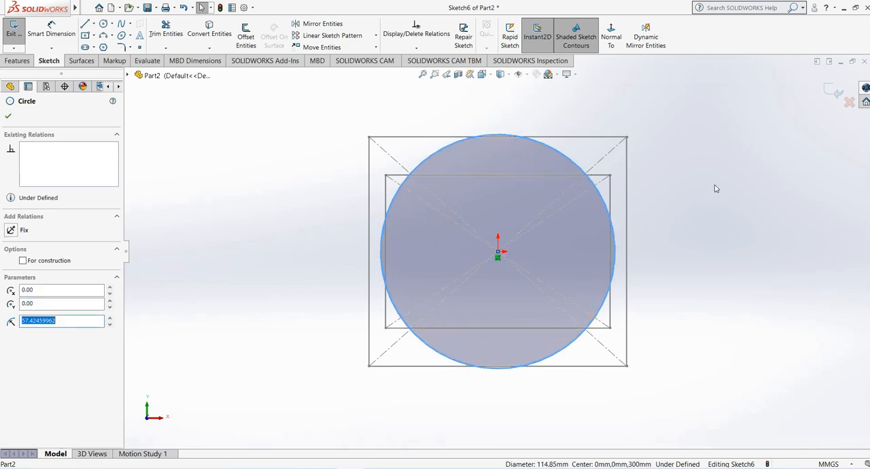
left_click(841, 93)
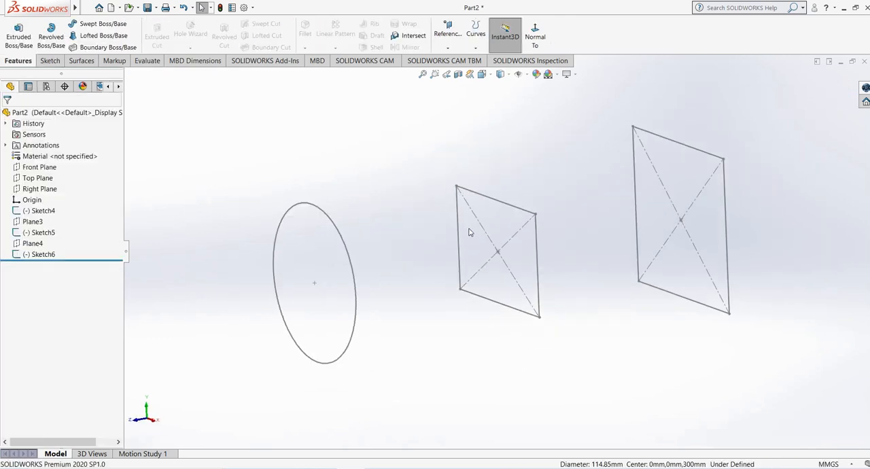
- Start a Lofted Boss/Base through the large rectangle, the middle rectangle and the circle, in that order
left_click(95, 36)
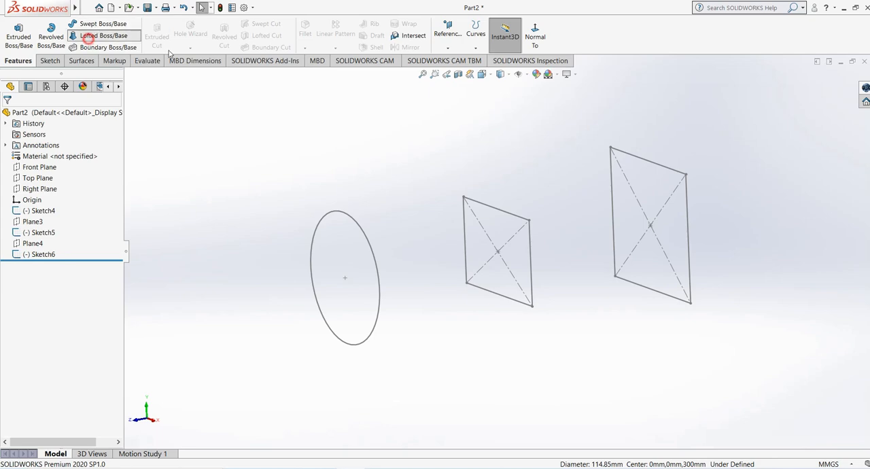
left_click(636, 159)
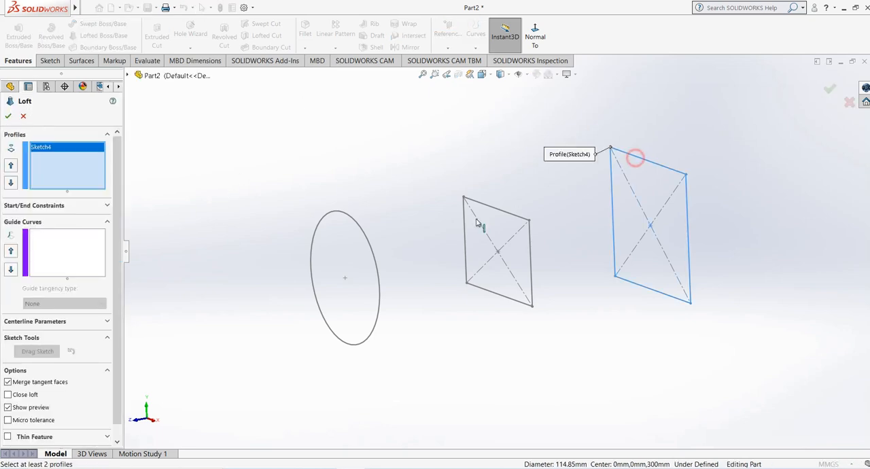
left_click(491, 208)
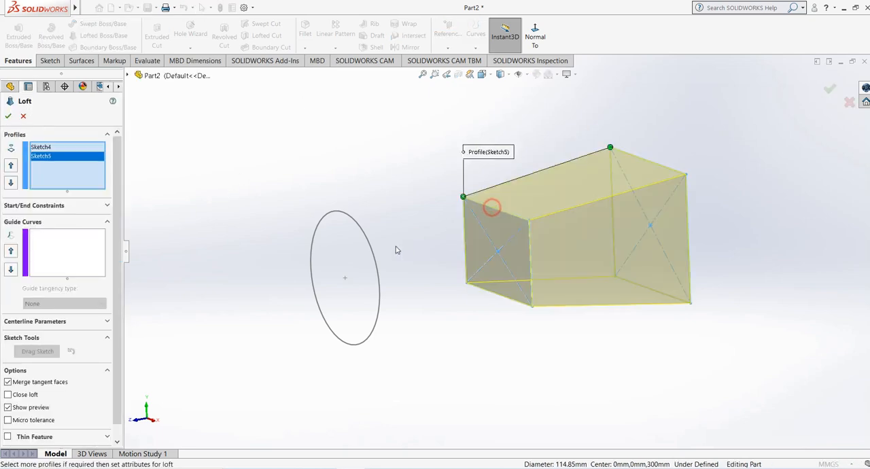
left_click(334, 213)
mouse_move(288, 165)
middle_mouse_down()
mouse_move(301, 167)
mouse_move(296, 180)
middle_mouse_up()
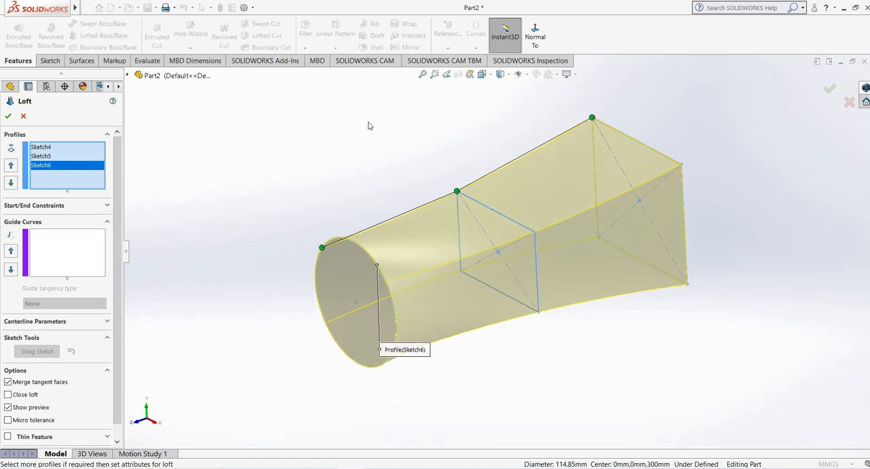
- Twist the loft by moving its connector points along the circle and to the adjacent upper corner of the middle rectangle
left_click_drag(324, 249, 432, 334)
left_click_drag(455, 189, 501, 227)
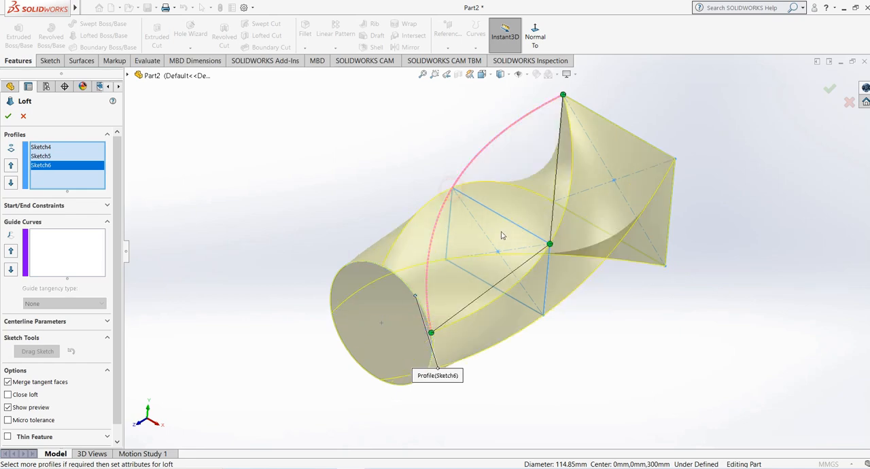
middle_click_drag(490, 287, 469, 262)
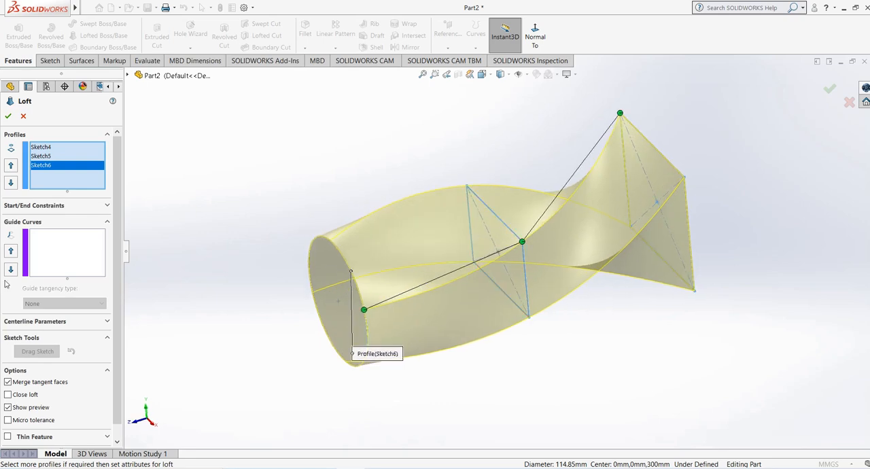
- Set the loft's end constraint to Normal To Profile with a tangent length of 1.9, confirm it, and inspect the shape
left_click(57, 206)
left_click(42, 256)
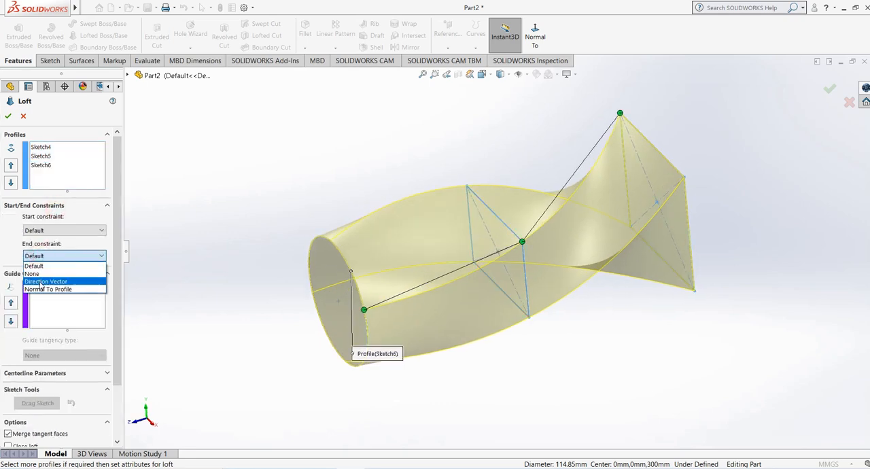
left_click(43, 290)
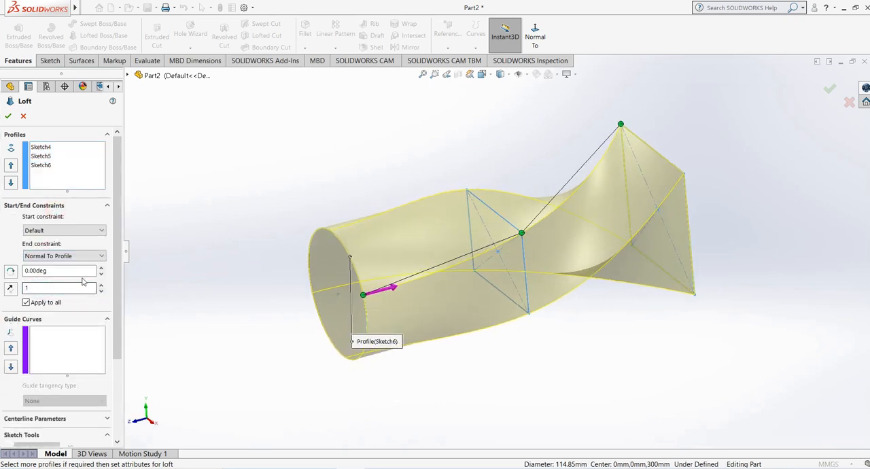
left_click(101, 285)
left_click(101, 285)
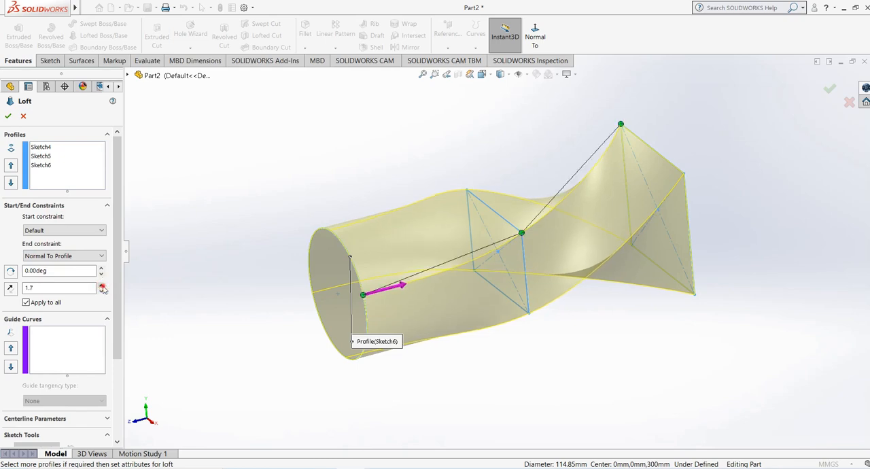
left_click(102, 284)
left_click(101, 285)
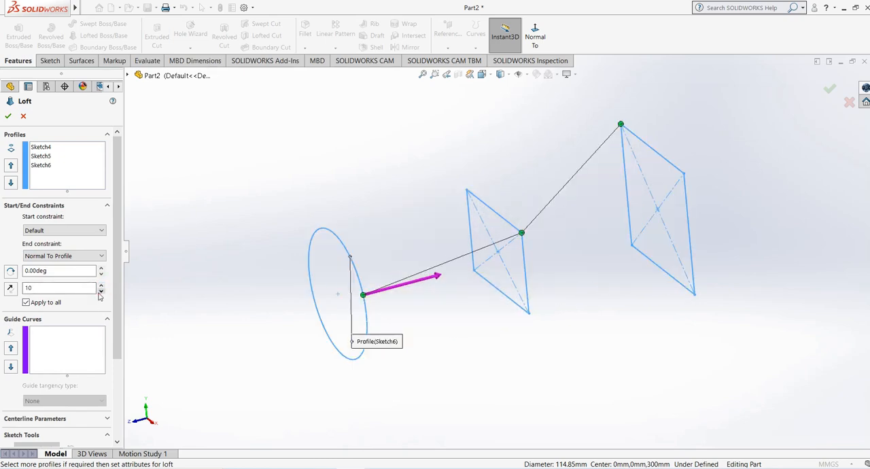
left_click(101, 292)
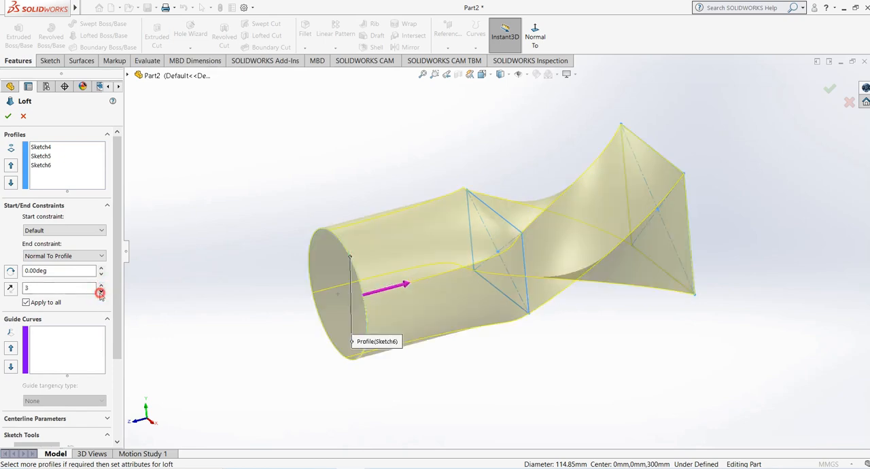
left_click(9, 116)
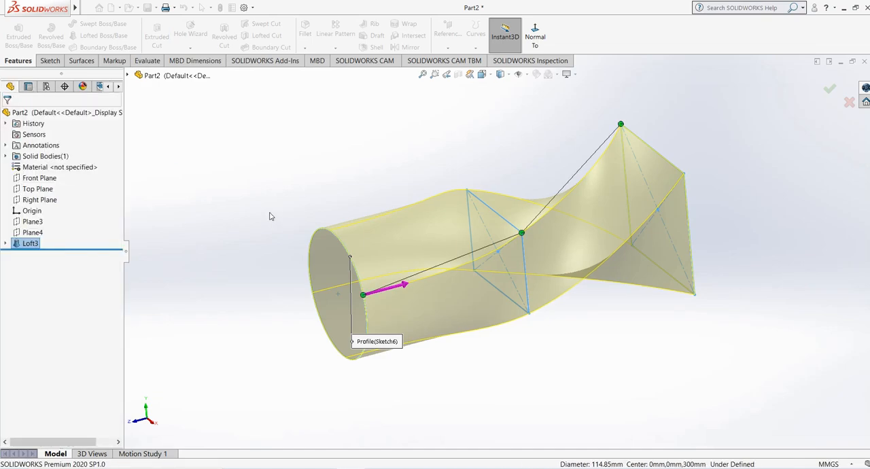
mouse_move(334, 154)
middle_mouse_down()
mouse_move(412, 168)
mouse_move(283, 221)
mouse_move(342, 245)
mouse_move(315, 171)
mouse_move(304, 223)
mouse_move(567, 132)
middle_mouse_up()
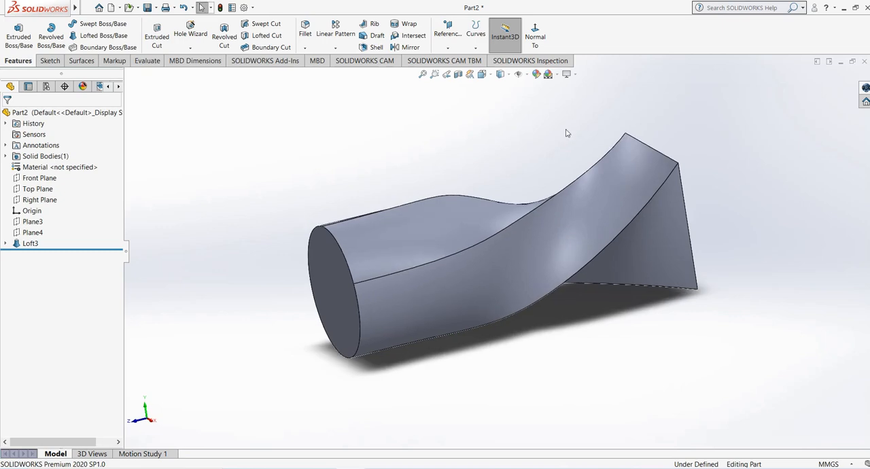
mouse_move(542, 171)
middle_mouse_down()
mouse_move(551, 183)
mouse_move(610, 132)
mouse_move(380, 204)
middle_mouse_up()
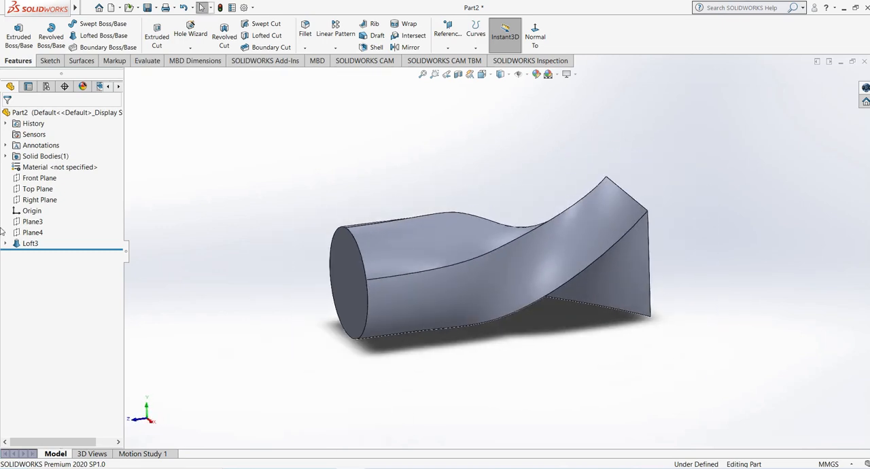
- Edit the loft again, reduce its end tangent length to 0.6, and confirm the change
left_click(30, 243)
left_click(32, 213)
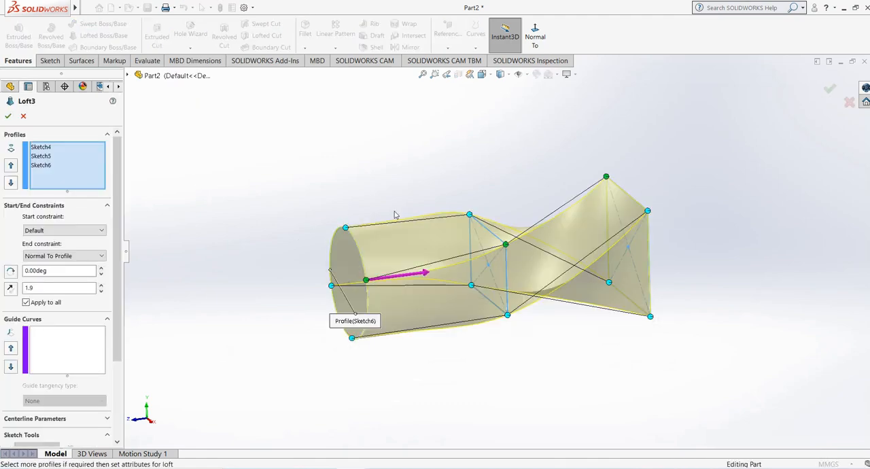
mouse_move(397, 215)
middle_mouse_down()
mouse_move(429, 188)
mouse_move(410, 217)
middle_mouse_up()
left_click(100, 291)
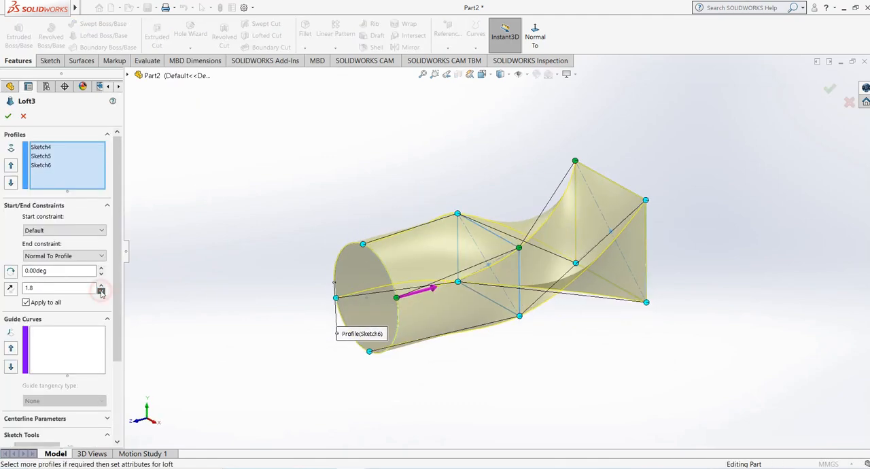
left_click(101, 292)
left_click(100, 292)
left_click(101, 292)
left_click(101, 292)
left_click(101, 292)
left_click(101, 292)
left_click(101, 292)
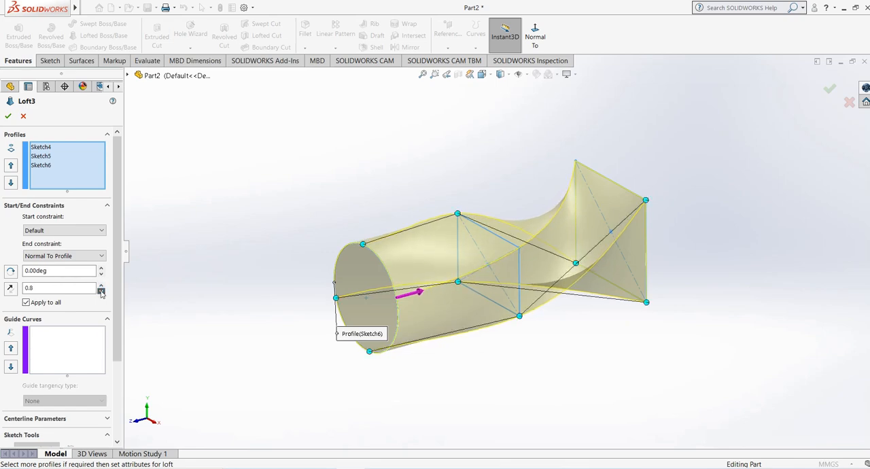
left_click(100, 292)
left_click(100, 292)
scroll(116, 345, "down", 3)
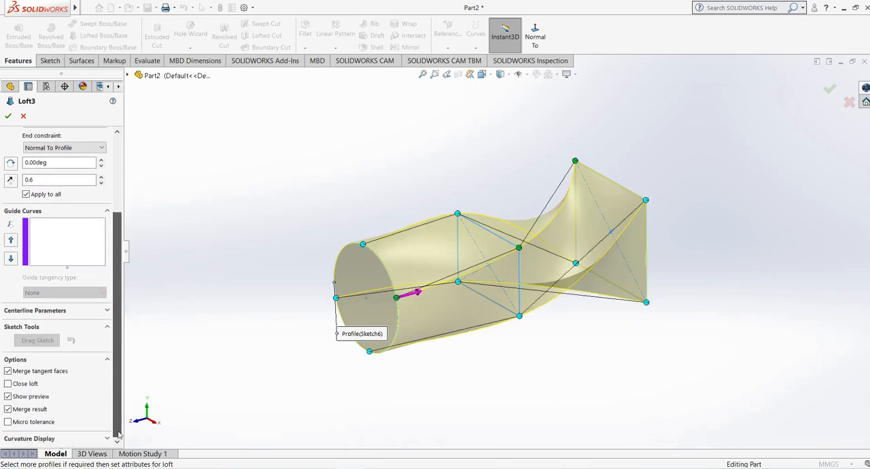
left_click(8, 117)
- Delete the loft feature while keeping the circle and the two rectangle sketches
right_click(31, 244)
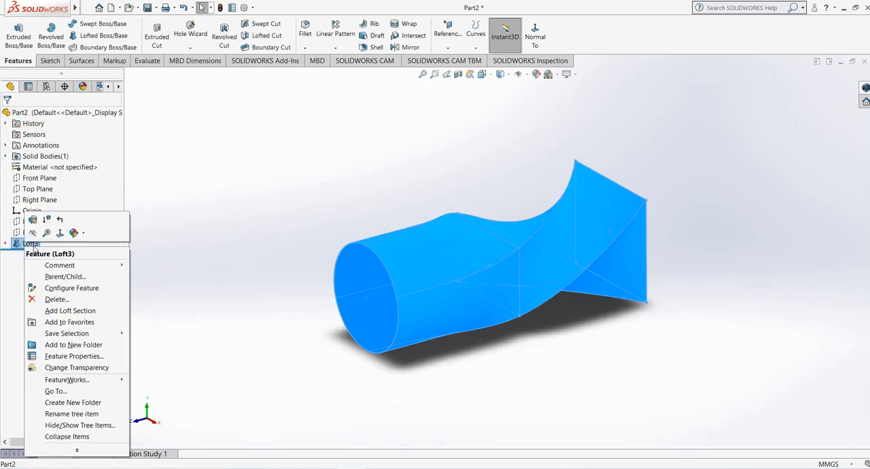
left_click(55, 300)
left_click(494, 180)
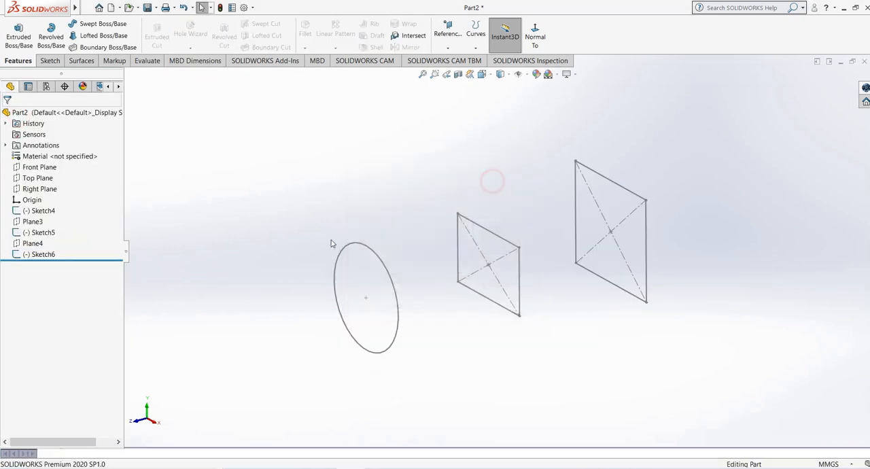
left_click(288, 241)
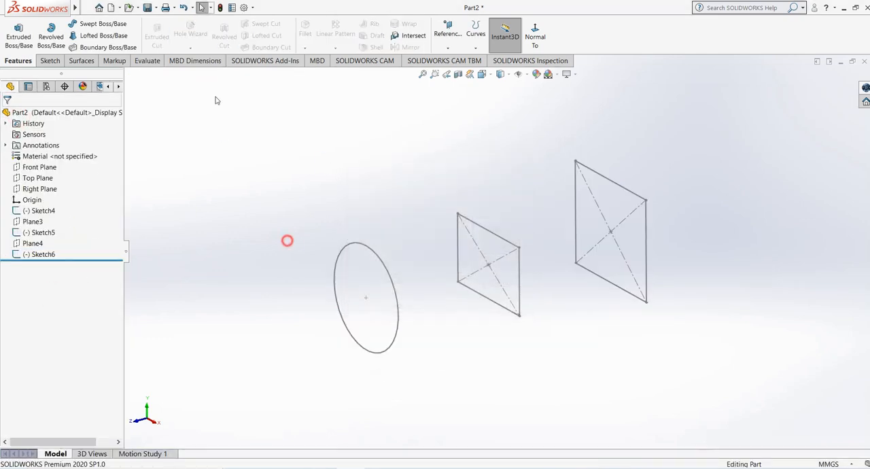
- Start a new Lofted Boss/Base using the large rectangle, the middle rectangle and the circle as profiles
left_click(95, 35)
left_click(610, 179)
left_click(485, 233)
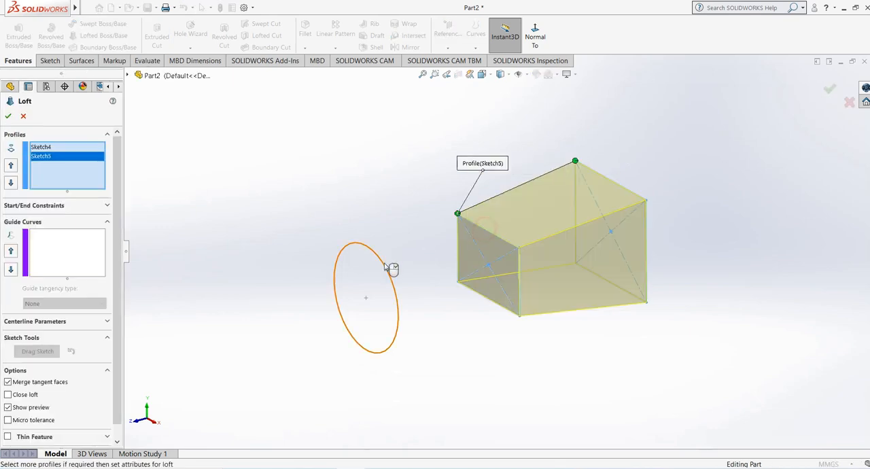
left_click(385, 265)
- Make the loft a One-Direction Thin Feature with a wall thickness of 5 mm
scroll(11, 422, "down", 1)
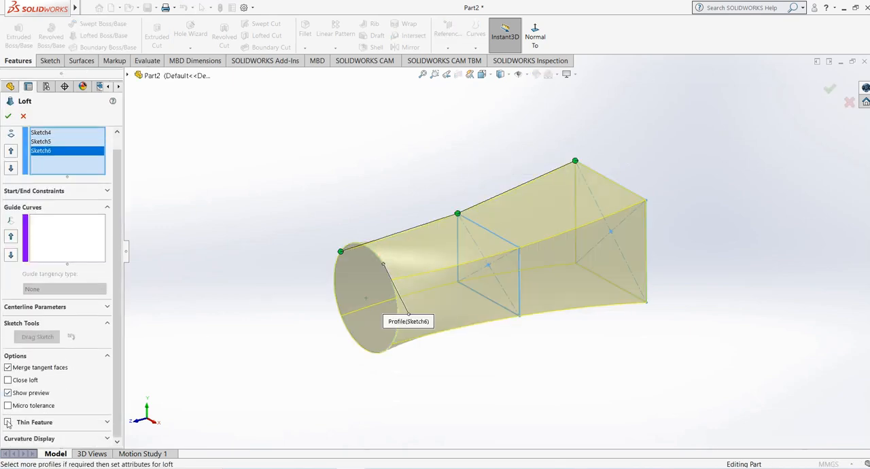
left_click(9, 422)
middle_click_drag(297, 284, 309, 227)
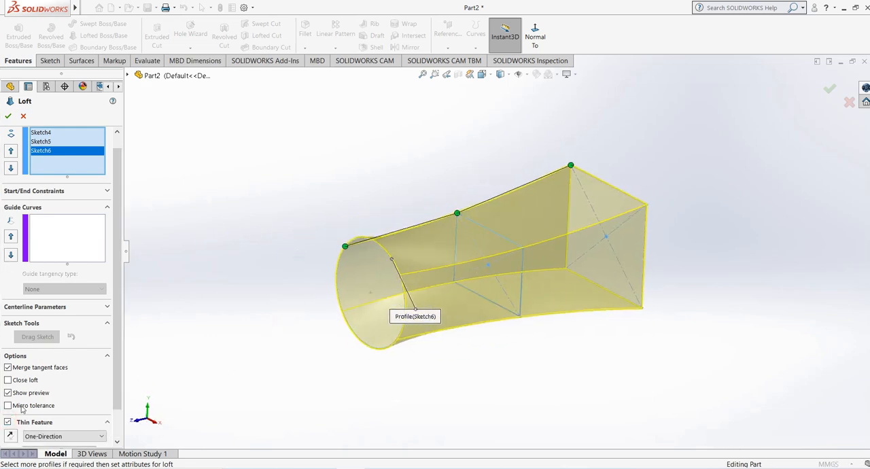
scroll(88, 417, "down", 1)
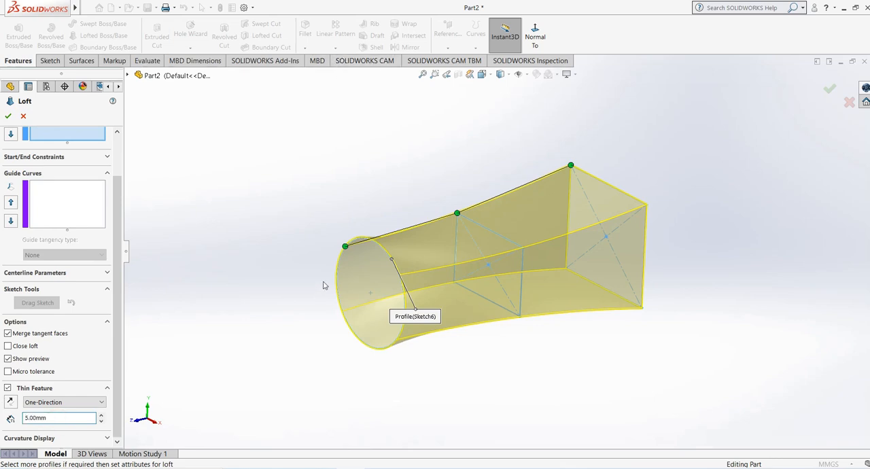
- Set the loft's thin wall thickness to 15 mm, reverse the thickness direction inward, and confirm the feature
middle_click_drag(324, 286, 257, 287)
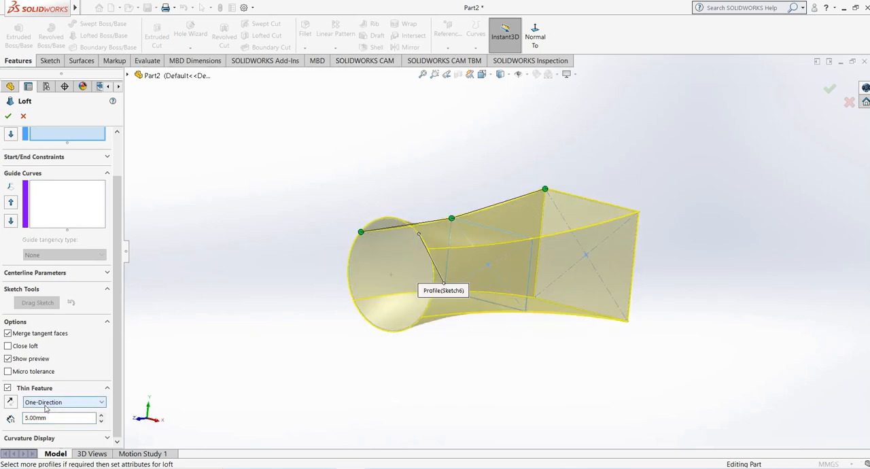
left_click(101, 416)
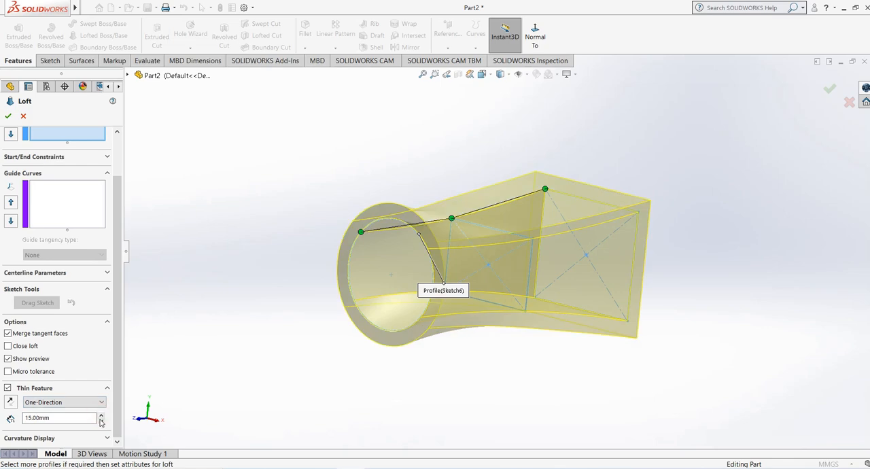
middle_click_drag(198, 343, 265, 292)
left_click(10, 403)
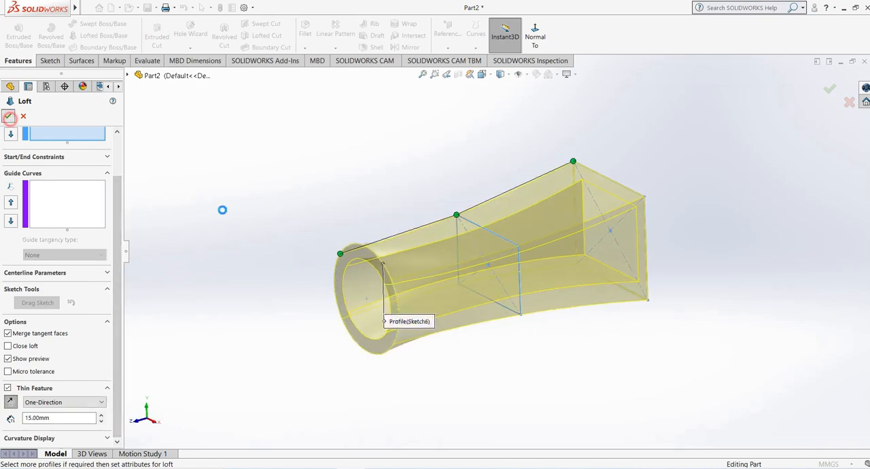
middle_click_drag(282, 235, 289, 150)
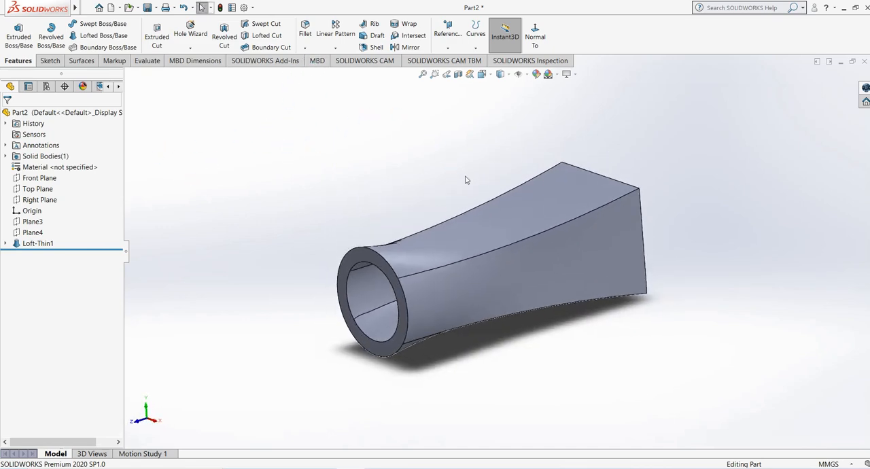
scroll(513, 192, "down", 1)
middle_click_drag(514, 192, 505, 195)
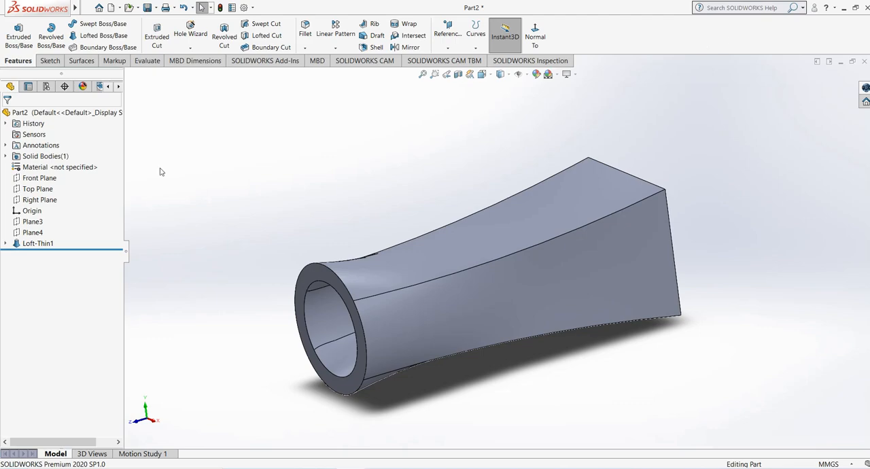
- Delete the thin loft feature while keeping its absorbed profile sketches
left_click(29, 243)
right_click(30, 243)
left_click(55, 294)
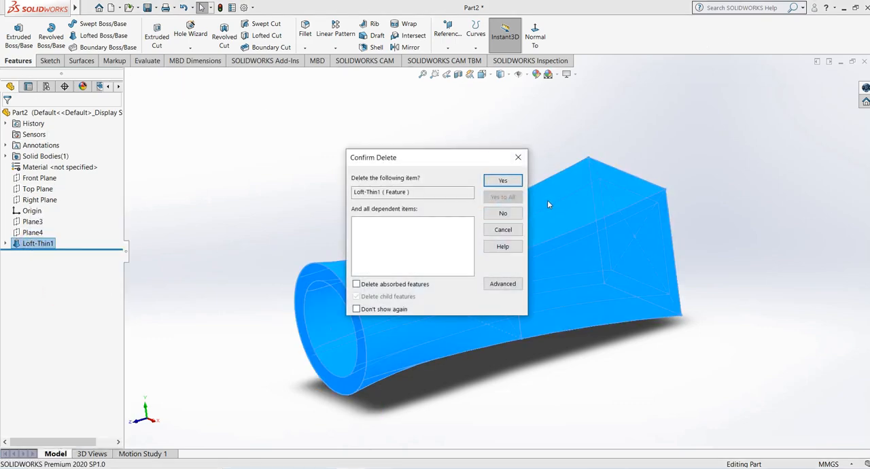
left_click(490, 179)
- Delete the circle and rectangle sketches together with the two added reference planes
left_click(38, 254)
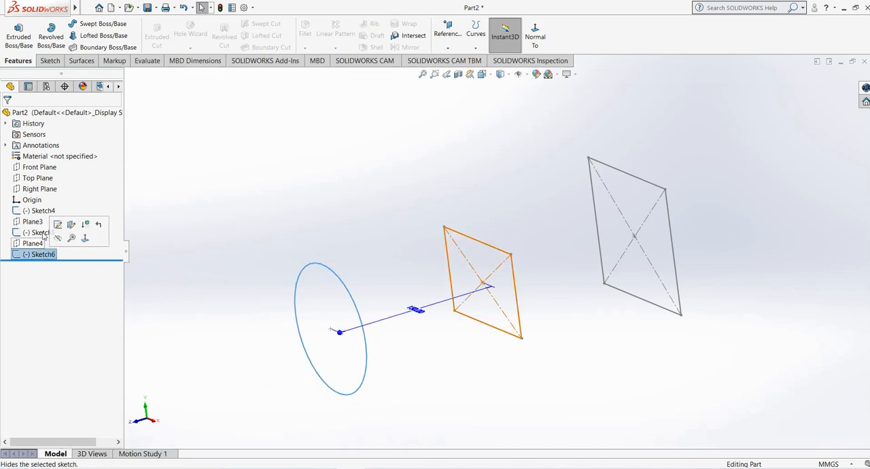
right_click(38, 212)
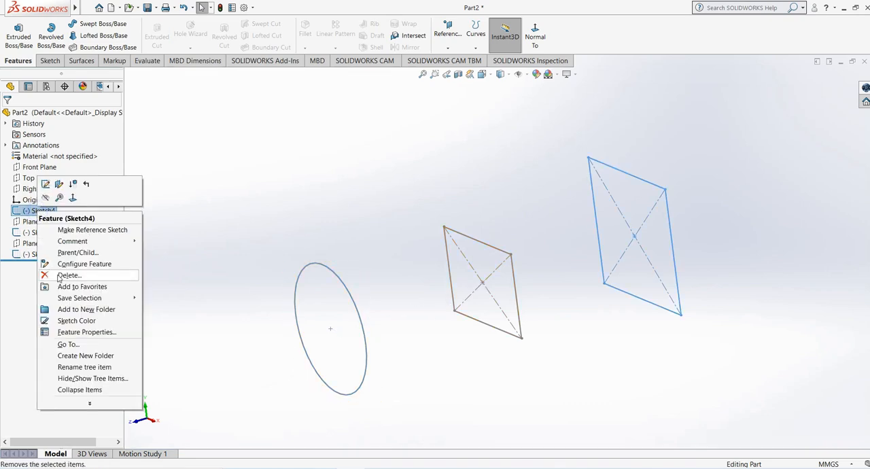
left_click(55, 274)
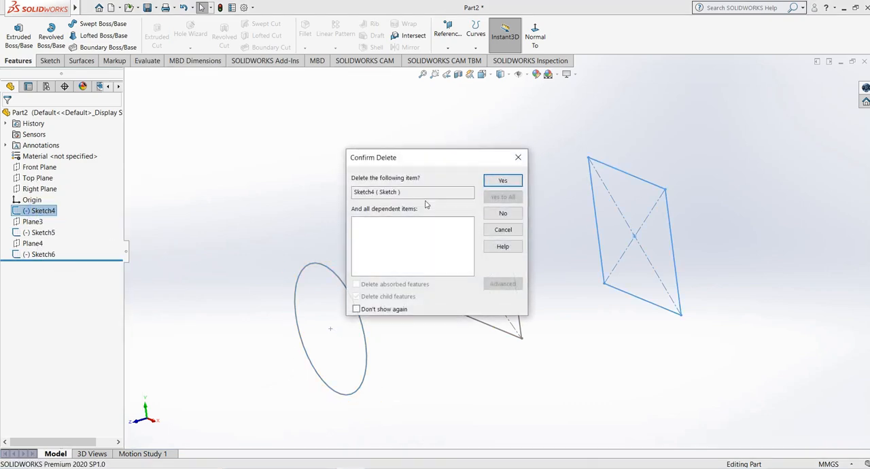
left_click(504, 180)
left_click(31, 211)
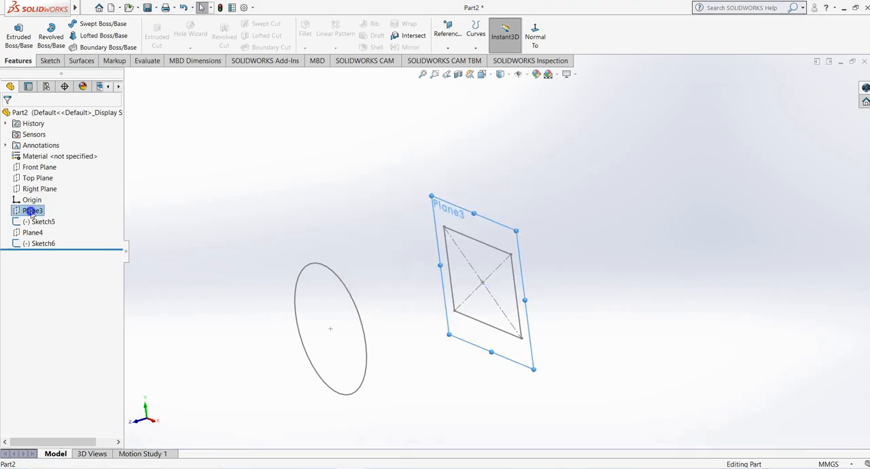
right_click(31, 212)
left_click(54, 288)
left_click(504, 180)
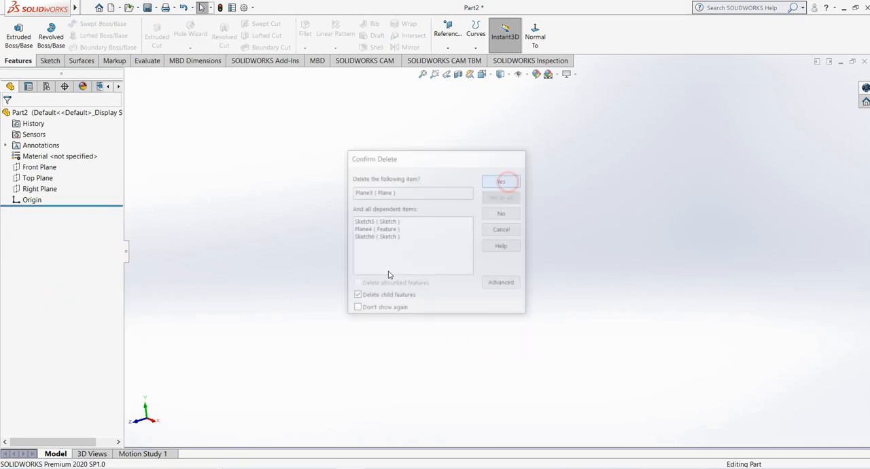
- Sketch a center rectangle about the origin on the Front Plane and exit the sketch
left_click(44, 170)
left_click(49, 61)
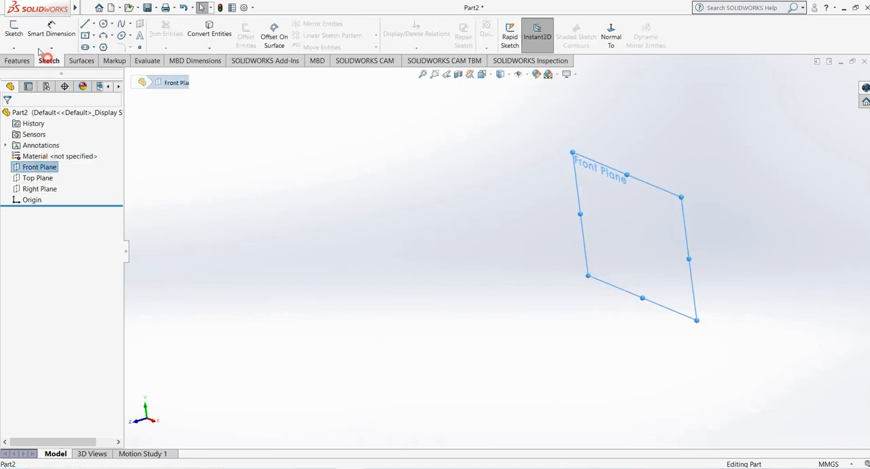
left_click(13, 30)
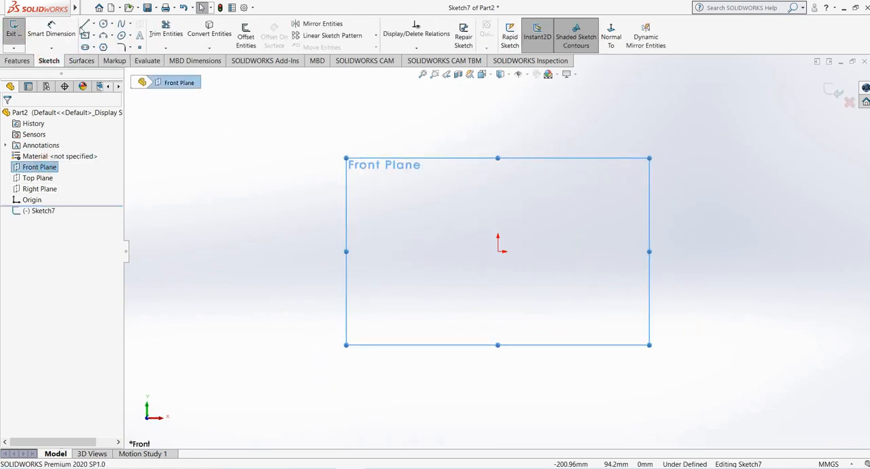
left_click(500, 251)
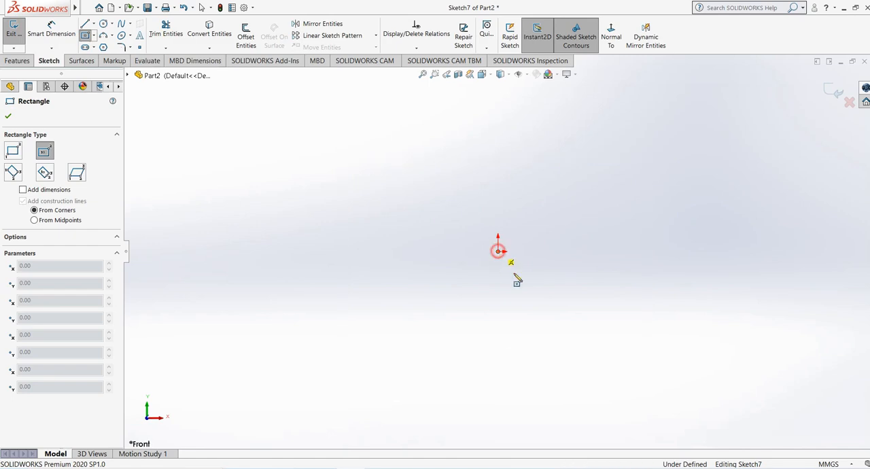
left_click(610, 343)
left_click(836, 96)
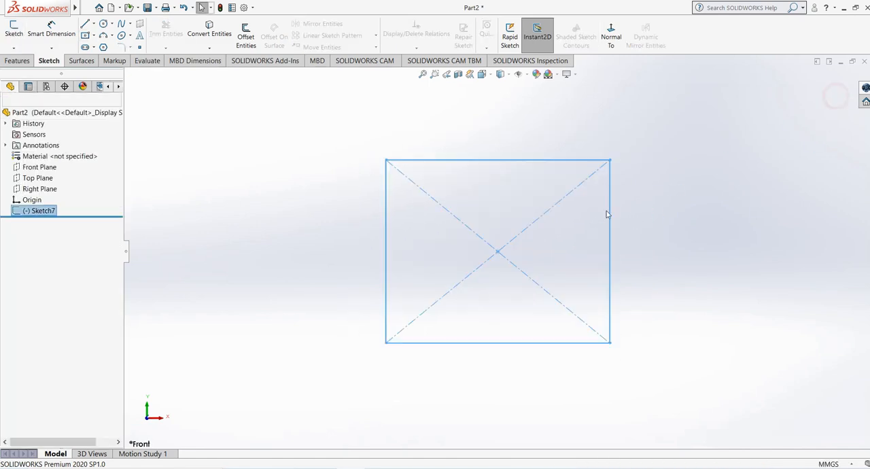
middle_click_drag(607, 212, 534, 270)
- Extrude the rectangle as a Blind boss 150 mm deep to form a solid block
left_click(17, 60)
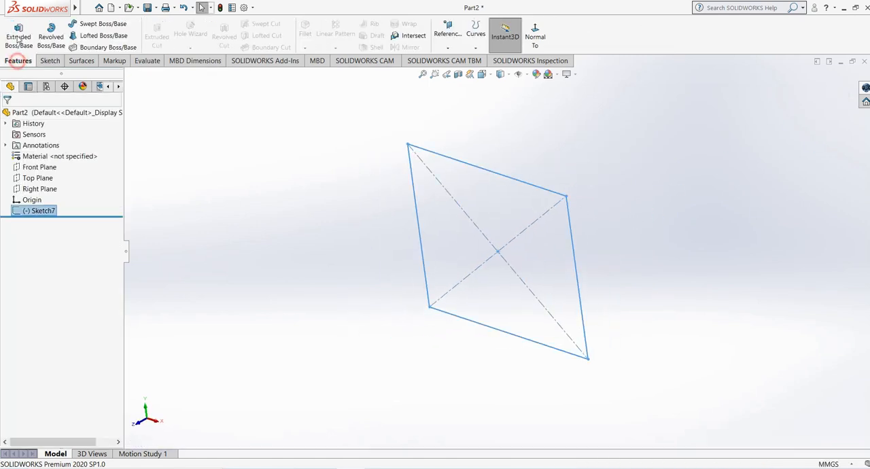
left_click(19, 34)
left_click_drag(478, 270, 311, 354)
middle_click_drag(501, 191, 468, 196)
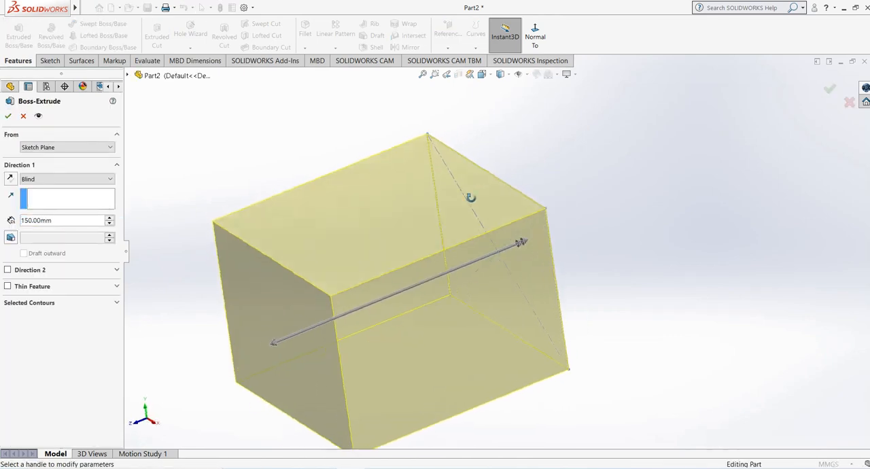
left_click(8, 116)
middle_click_drag(418, 156, 299, 168)
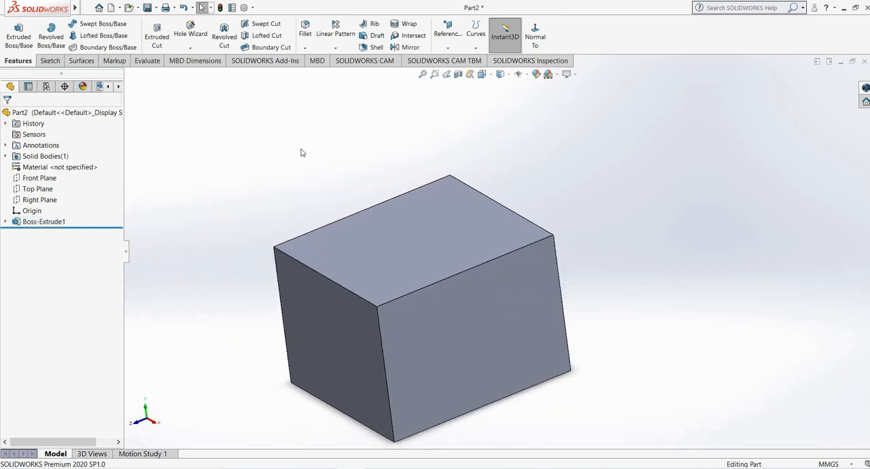
scroll(378, 313, "up", 1)
mouse_move(373, 312)
middle_mouse_down()
mouse_move(379, 290)
mouse_move(373, 309)
middle_mouse_up()
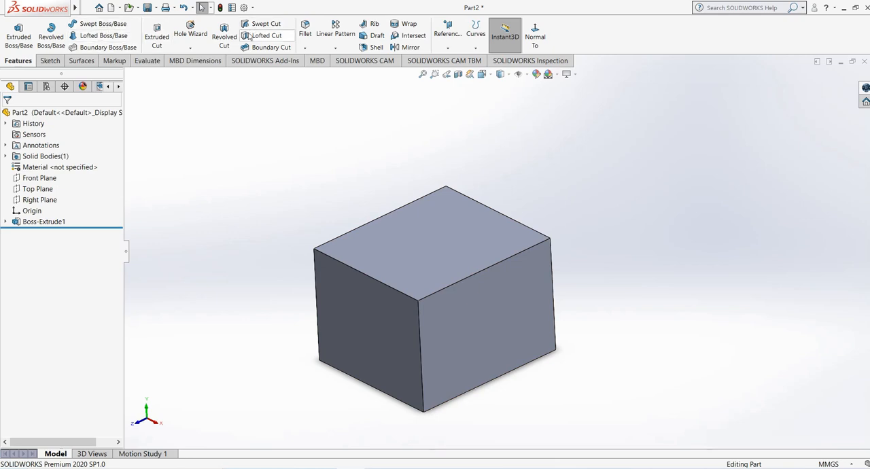
- Create a Swept Cut with a 20 mm circular profile along one long top edge of the block
left_click(265, 25)
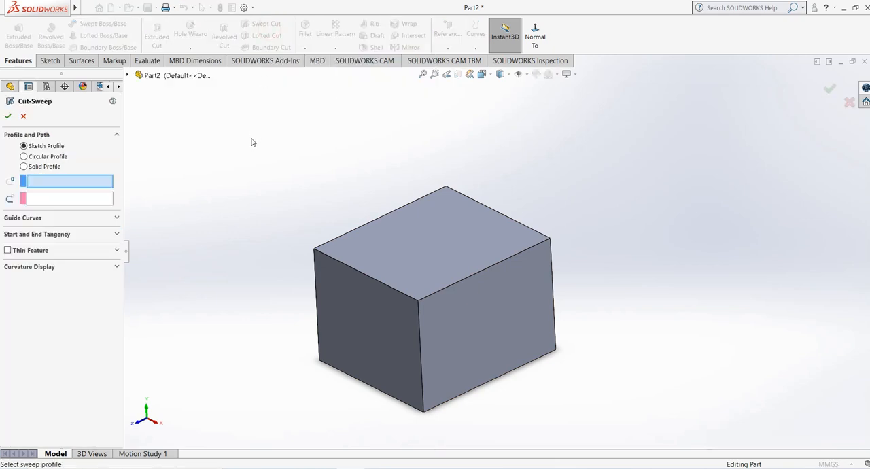
left_click(25, 156)
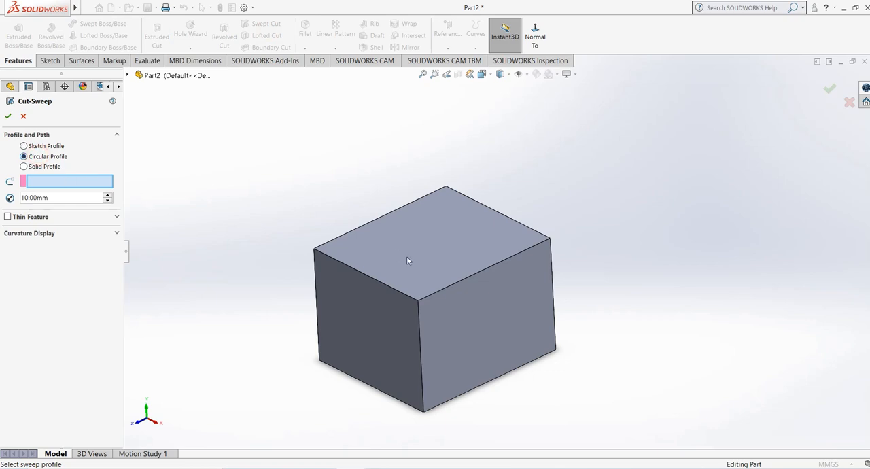
left_click(457, 284)
middle_click_drag(457, 284, 369, 272)
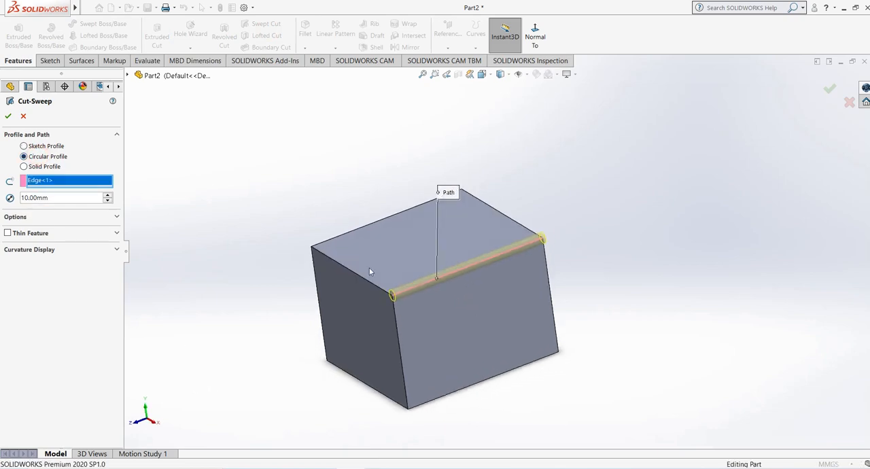
left_click(106, 196)
left_click(9, 116)
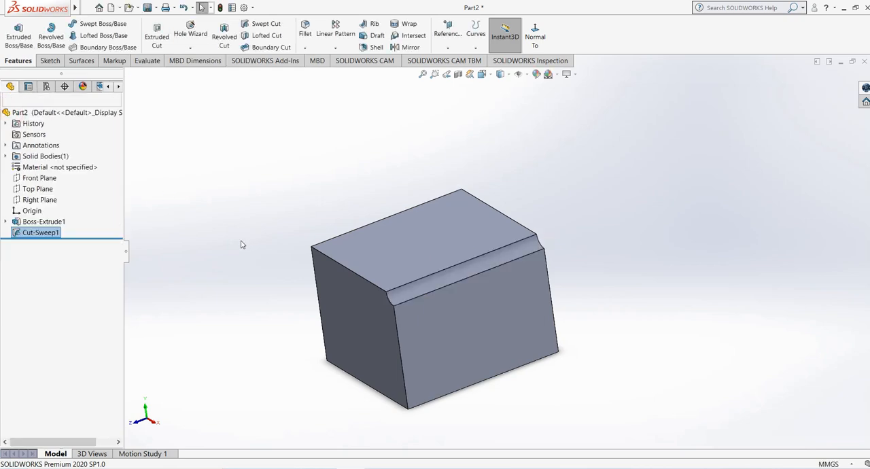
middle_click_drag(297, 243, 272, 225)
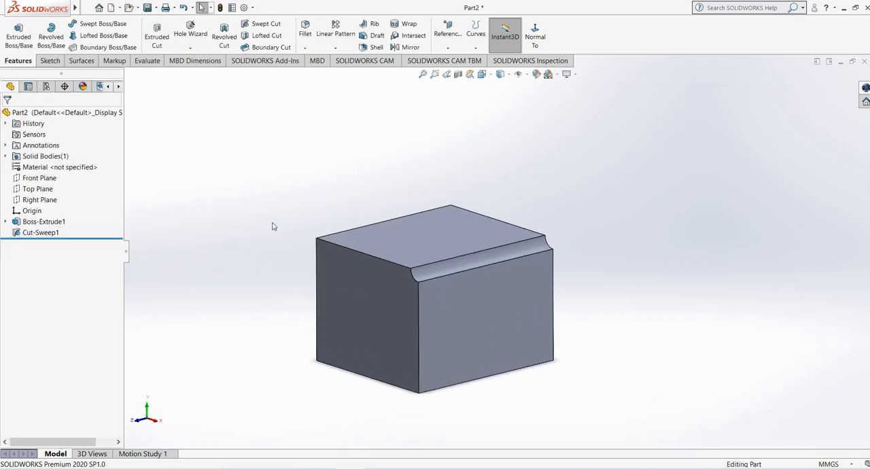
middle_click_drag(277, 189, 266, 217)
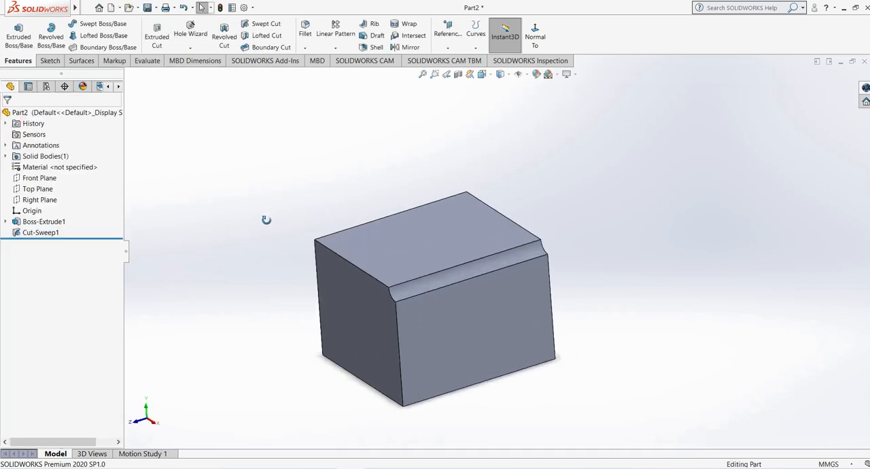
left_click(34, 231)
middle_click_drag(163, 285, 306, 307)
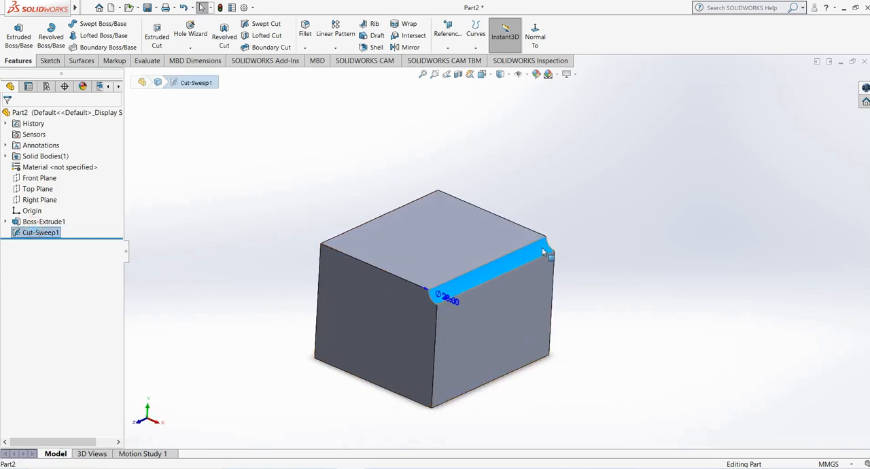
middle_click_drag(465, 244, 423, 252)
- Sketch an S-shaped four-point spline on the block's top face between diagonally opposite corners and exit the sketch
left_click(392, 254)
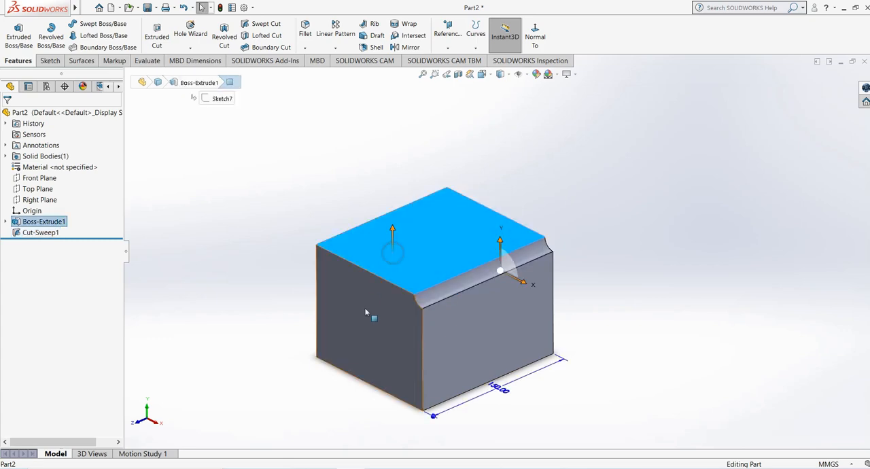
left_click(218, 170)
left_click(384, 252)
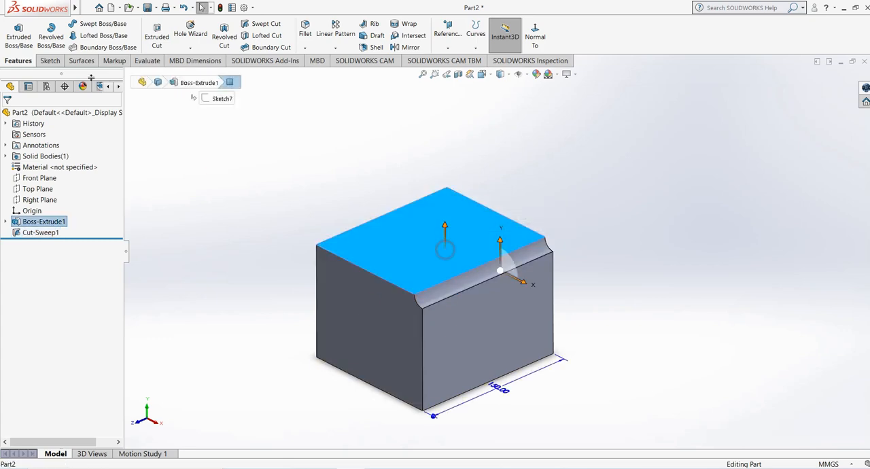
left_click(50, 61)
left_click(14, 33)
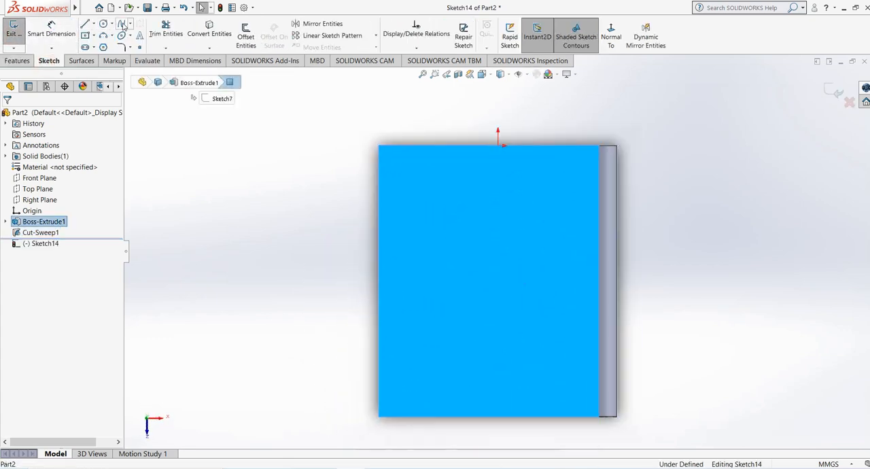
left_click(123, 25)
left_click(395, 162)
left_click(415, 244)
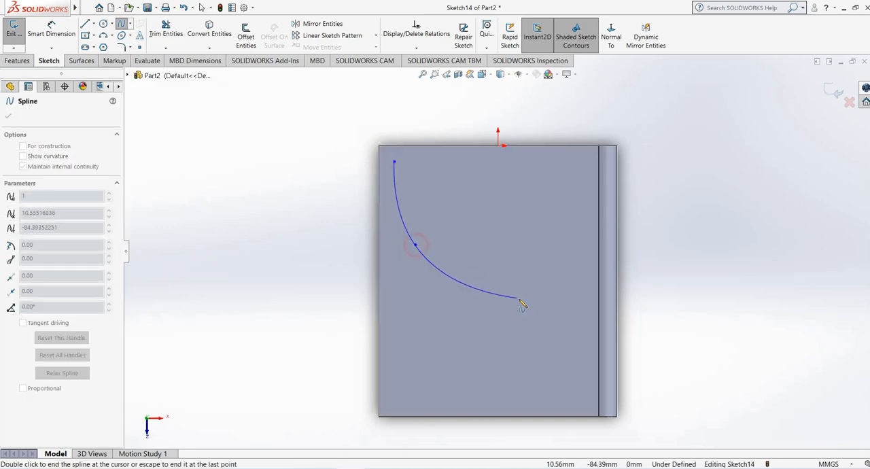
left_click(519, 299)
double_click(572, 385)
right_click(572, 385)
left_click(594, 389)
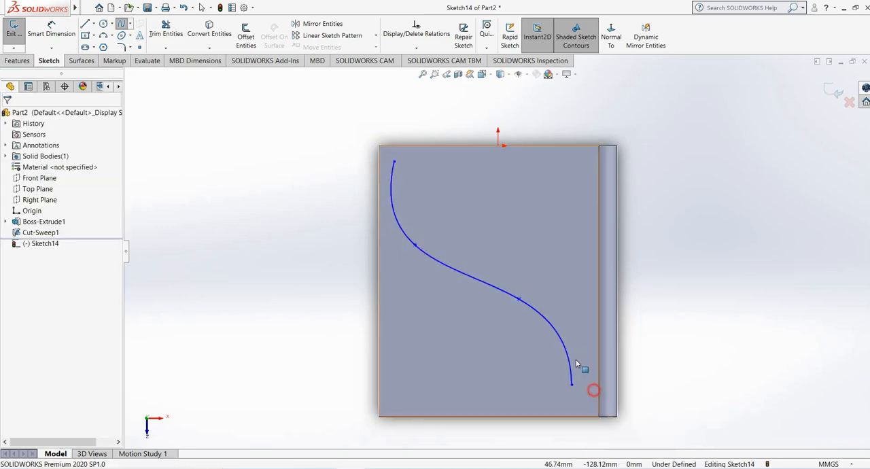
mouse_move(578, 311)
middle_mouse_down()
mouse_move(579, 228)
mouse_move(567, 194)
middle_mouse_up()
left_click(835, 93)
mouse_move(490, 222)
middle_mouse_down()
mouse_move(430, 141)
mouse_move(479, 194)
middle_mouse_up()
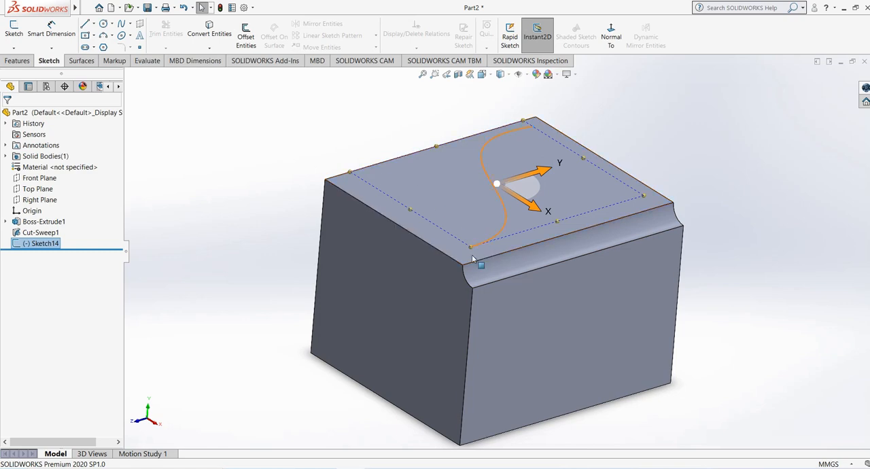
middle_click_drag(465, 253, 386, 233)
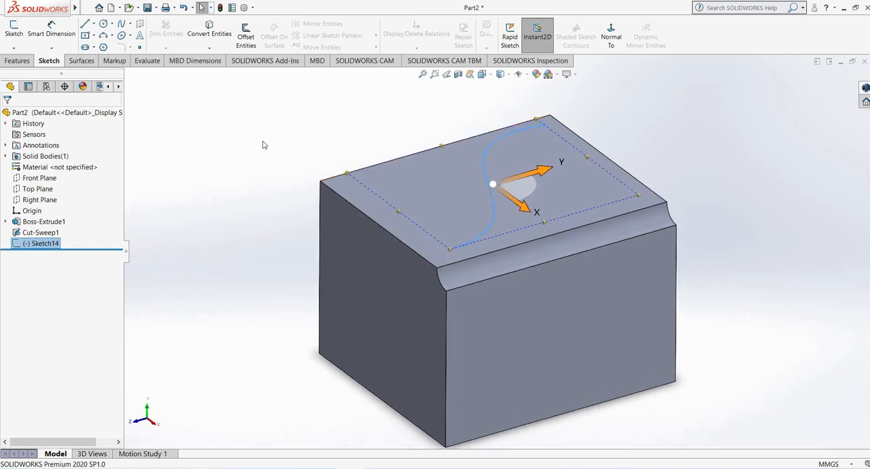
left_click(264, 145)
mouse_move(264, 145)
middle_mouse_down()
mouse_move(322, 151)
mouse_move(285, 210)
middle_mouse_up()
left_click(43, 245)
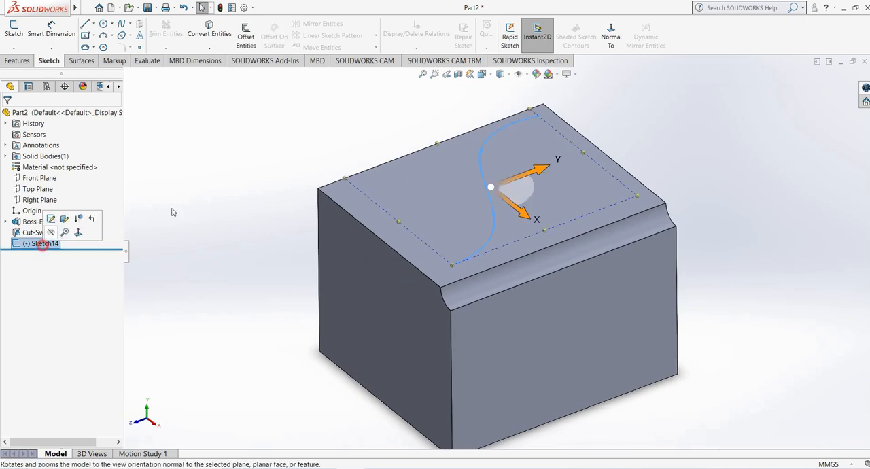
mouse_move(320, 136)
middle_mouse_down()
mouse_move(346, 136)
mouse_move(357, 153)
middle_mouse_up()
scroll(543, 138, "down", 1)
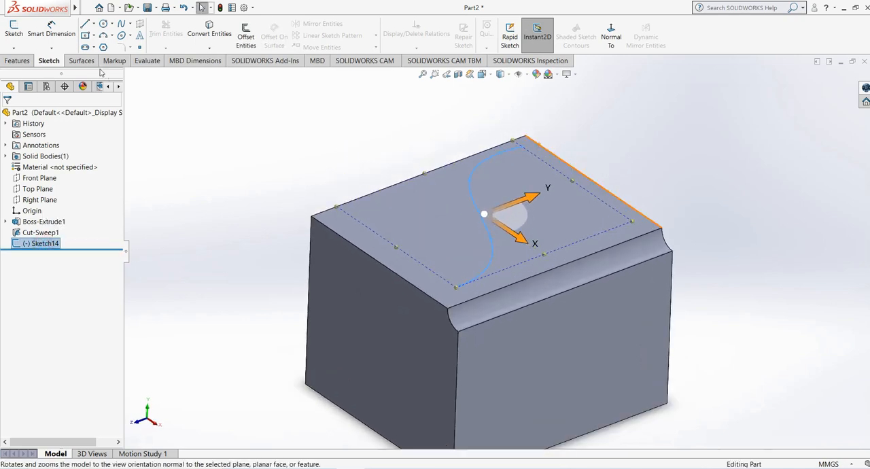
- Create a Swept Cut with a circular profile along the S-shaped spline on the block's top face
left_click(17, 61)
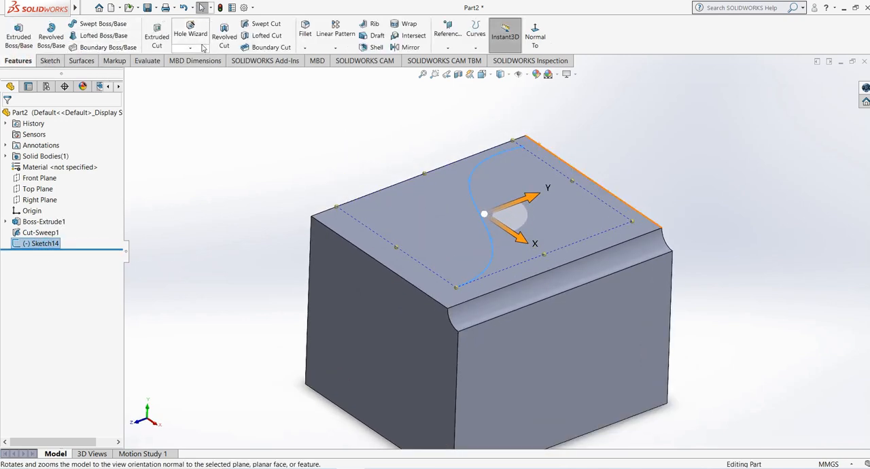
left_click(264, 25)
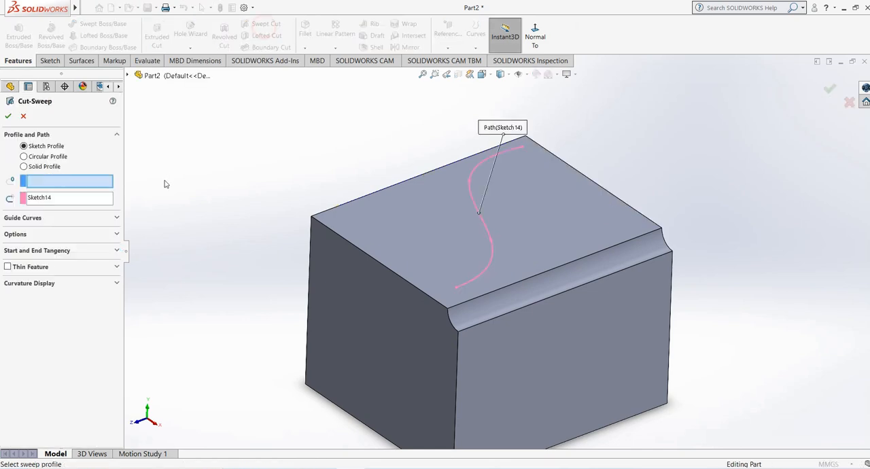
left_click(45, 157)
middle_click_drag(353, 149, 328, 185)
left_click(7, 116)
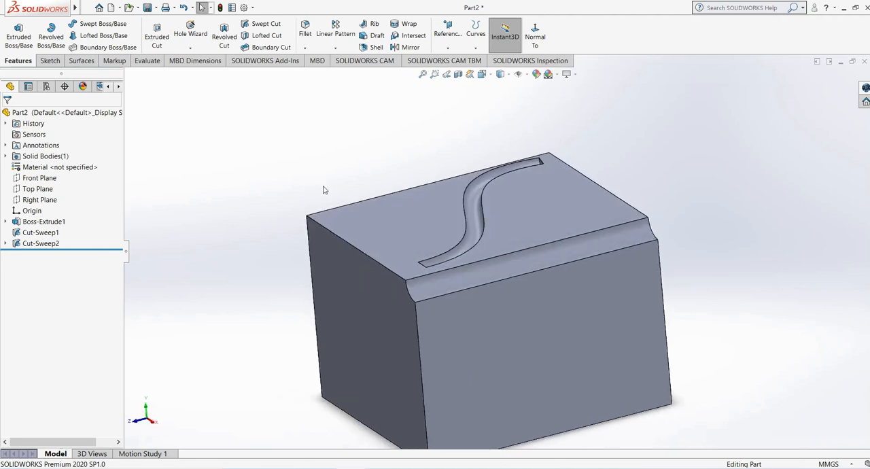
- Read the Solid Profile requirements for the tool body and path in the Swept Cut command, and leave it without cutting
left_click(265, 26)
left_click(42, 166)
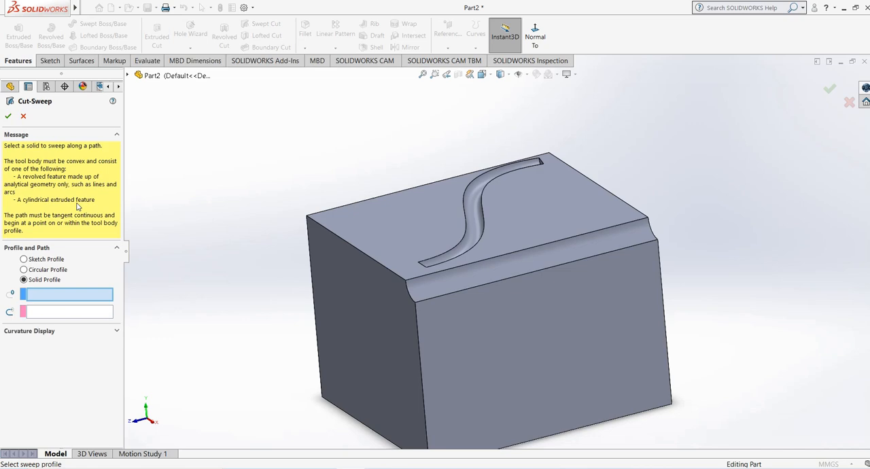
scroll(350, 208, "up", 2)
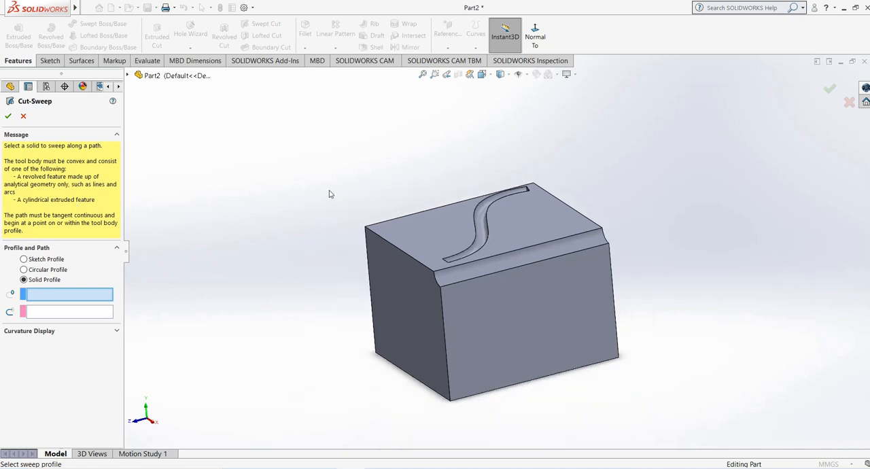
mouse_move(330, 192)
middle_mouse_down()
mouse_move(323, 201)
mouse_move(325, 185)
middle_mouse_up()
scroll(545, 251, "down", 1)
left_click(24, 117)
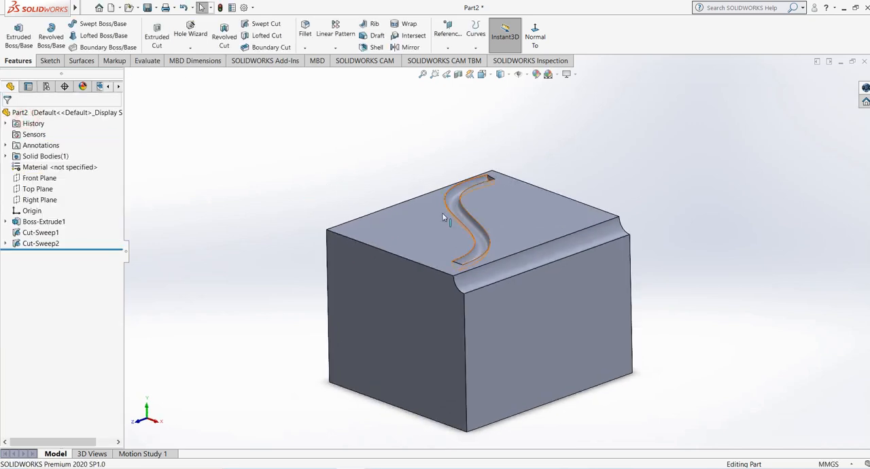
middle_click_drag(511, 202, 437, 272)
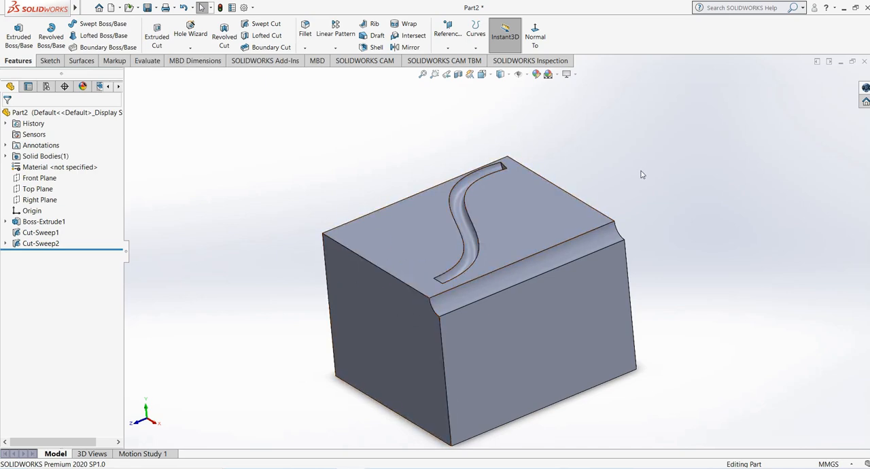
middle_click_drag(572, 214, 476, 279)
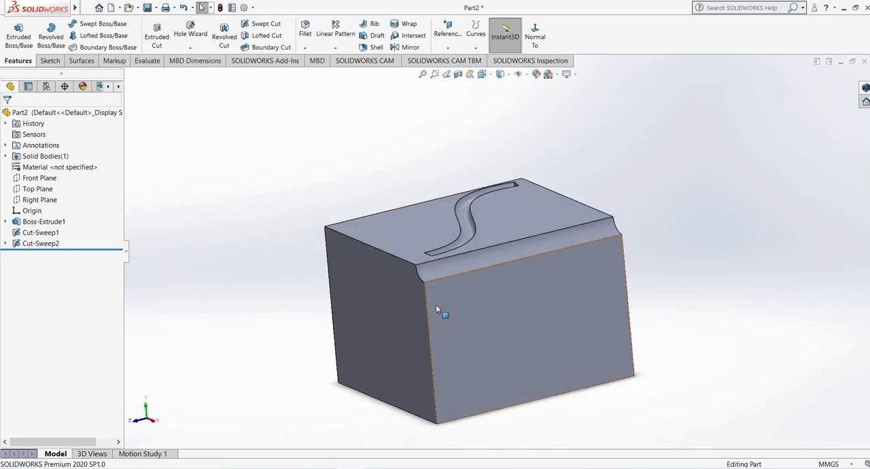